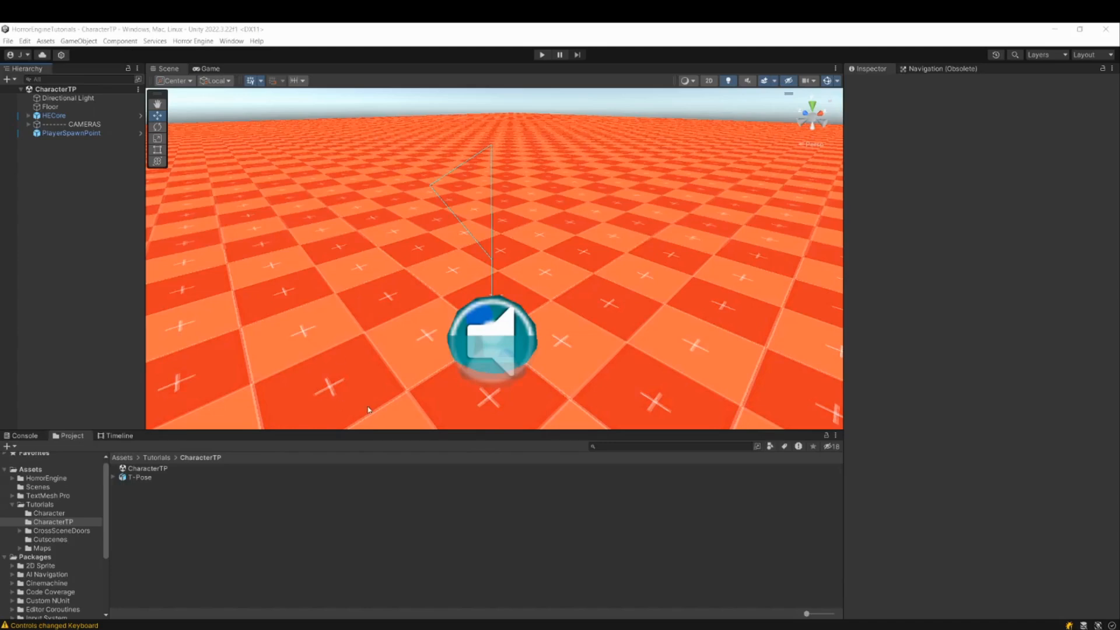
Assign HECorePrefabsThirdPerson as the core prefabs of the HECore object.
{"action": "left_click", "coordinate": [58, 117]}
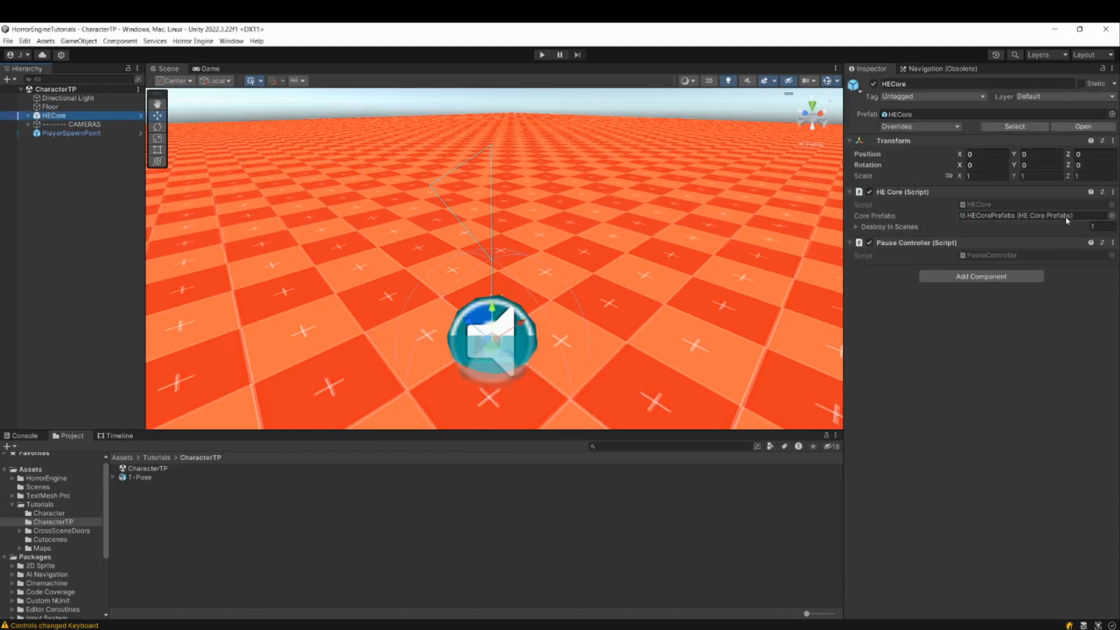
{"action": "left_click", "coordinate": [1091, 215]}
{"action": "left_click", "coordinate": [1108, 149]}
{"action": "left_click", "coordinate": [703, 226]}
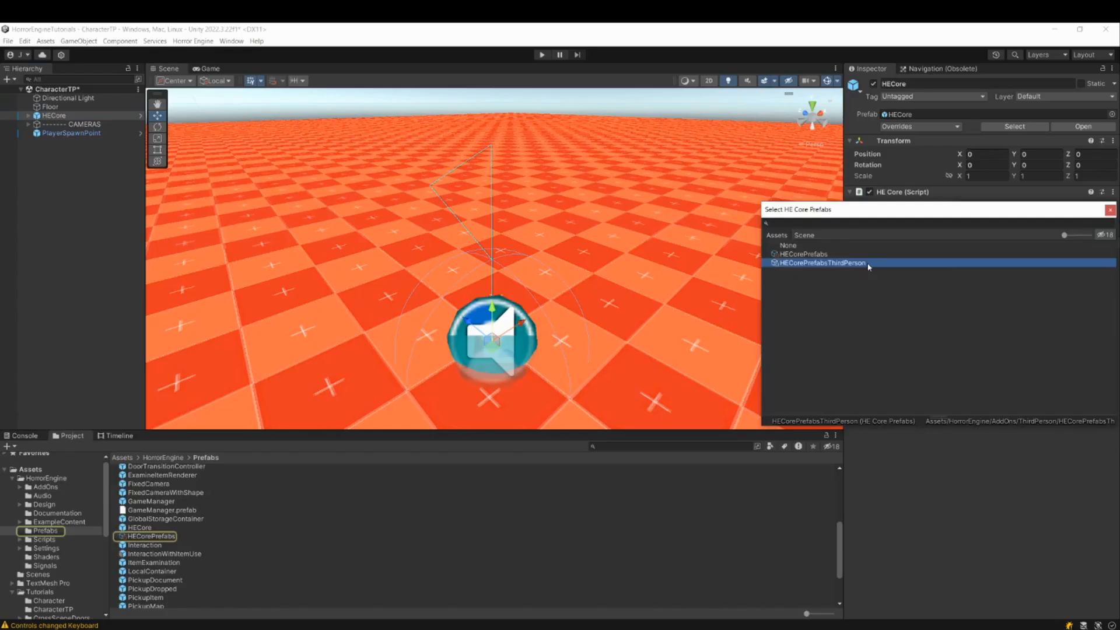
{"action": "double_click", "coordinate": [702, 226]}
Play-test the scene by walking the third-person character around, and stop the test.
{"action": "left_click", "coordinate": [541, 54]}
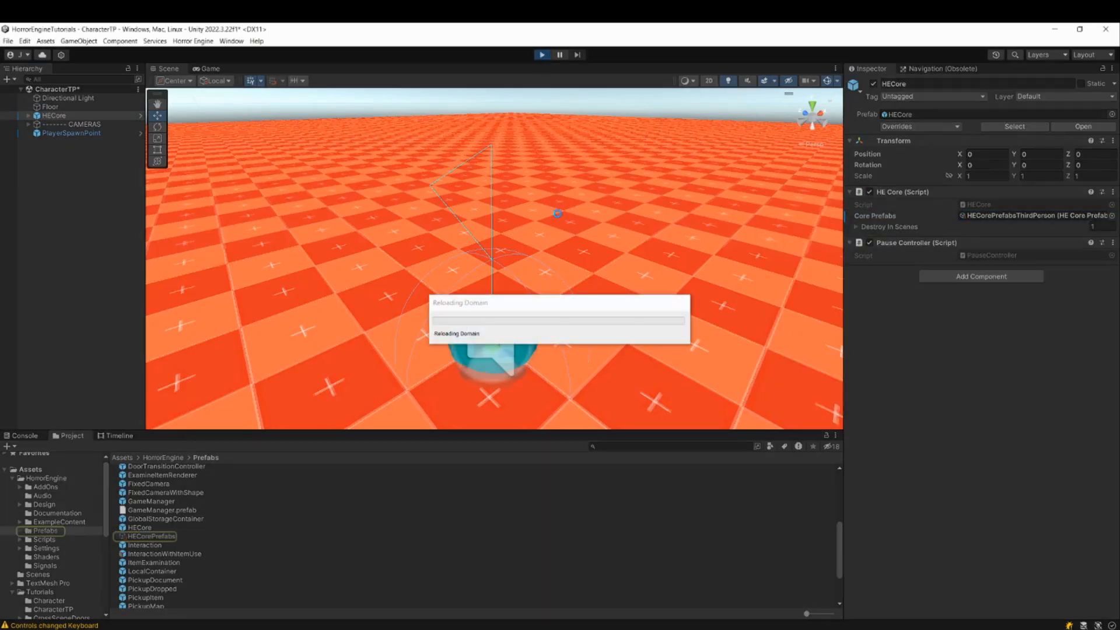
{"action": "key", "text": "w"}
{"action": "key", "text": "d"}
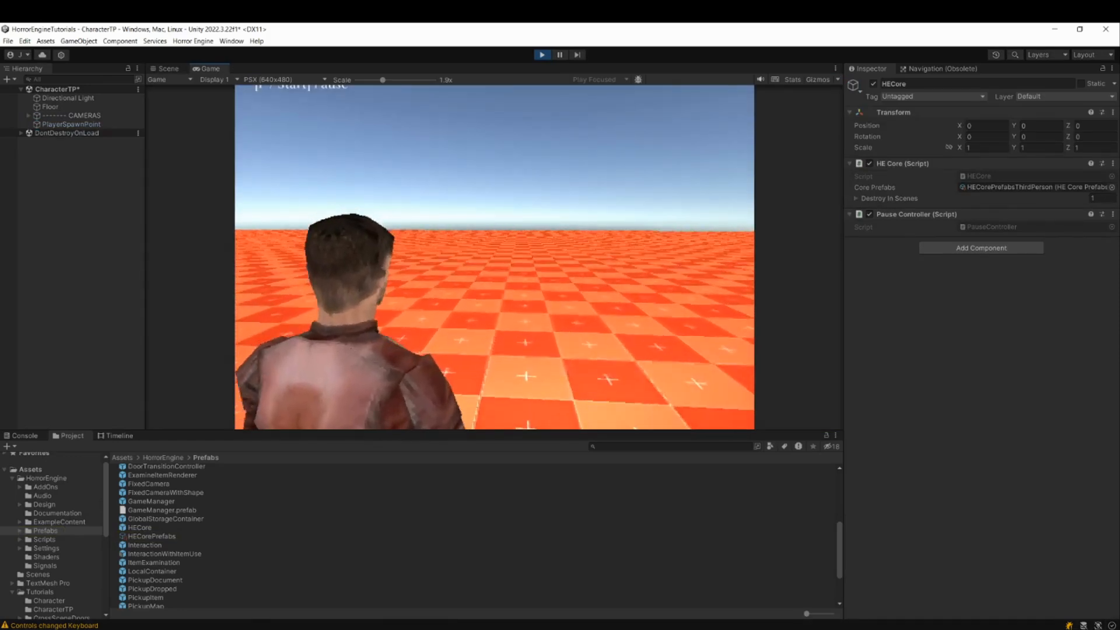
{"action": "key", "text": "s"}
{"action": "key", "text": "a"}
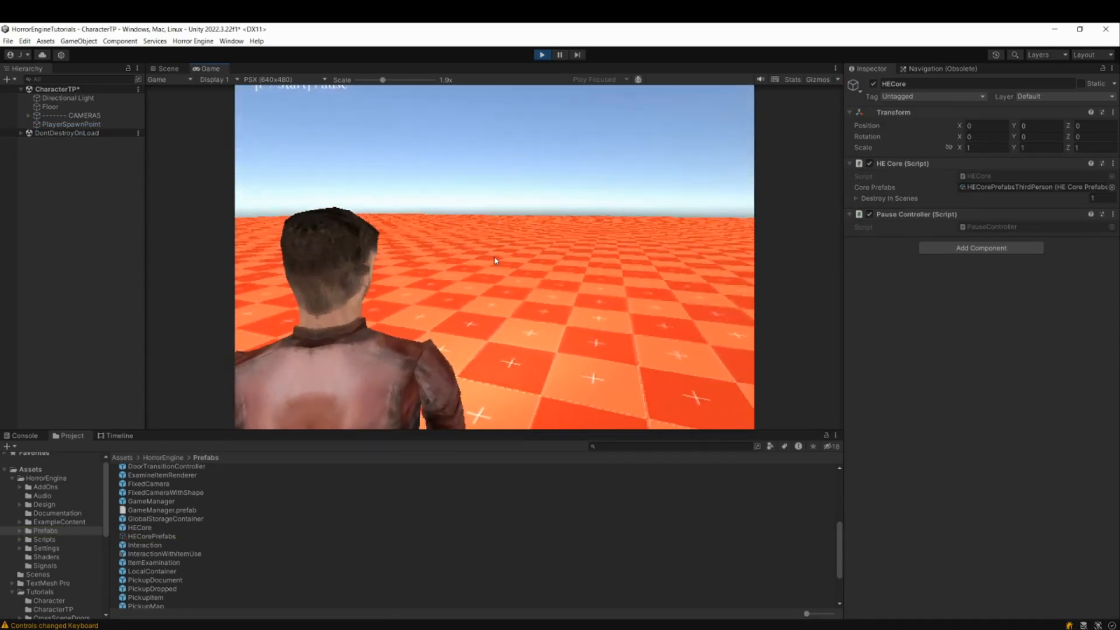
{"action": "left_click", "coordinate": [542, 55]}
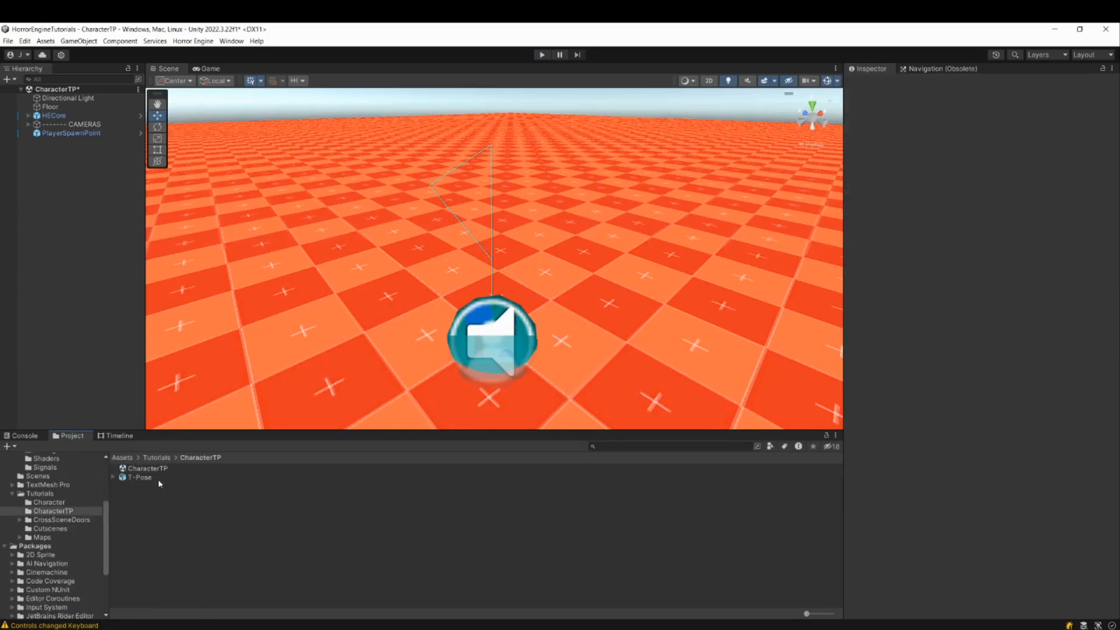
Set the T-Pose model's rig animation type to Humanoid and apply the import settings.
{"action": "left_click", "coordinate": [160, 478]}
{"action": "left_click", "coordinate": [924, 612]}
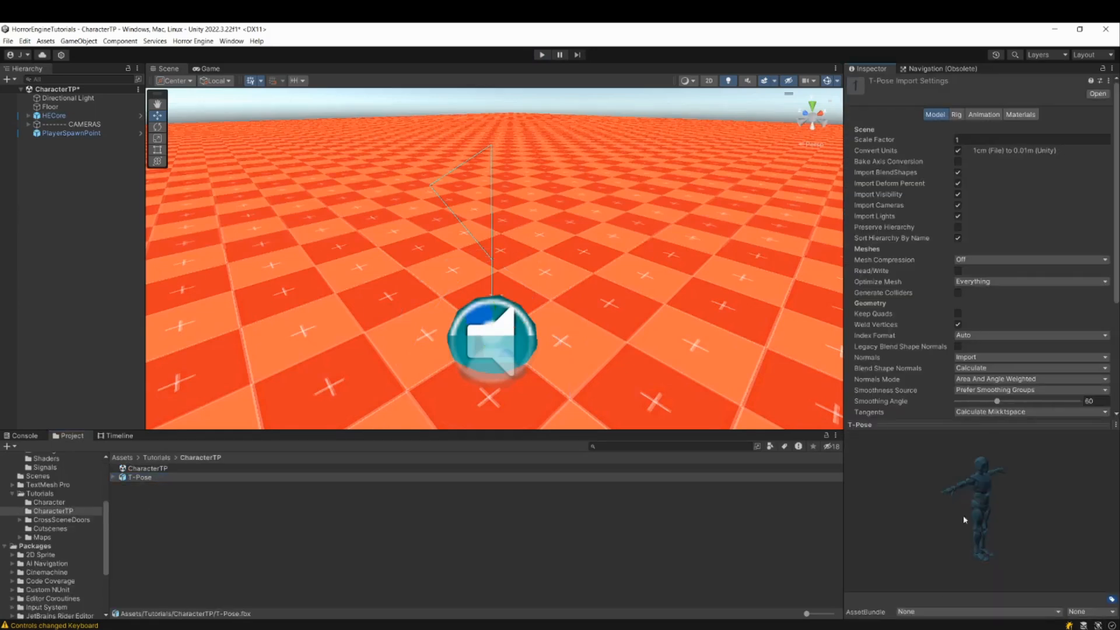
{"action": "left_click_drag", "start_coordinate": [988, 497], "coordinate": [936, 485]}
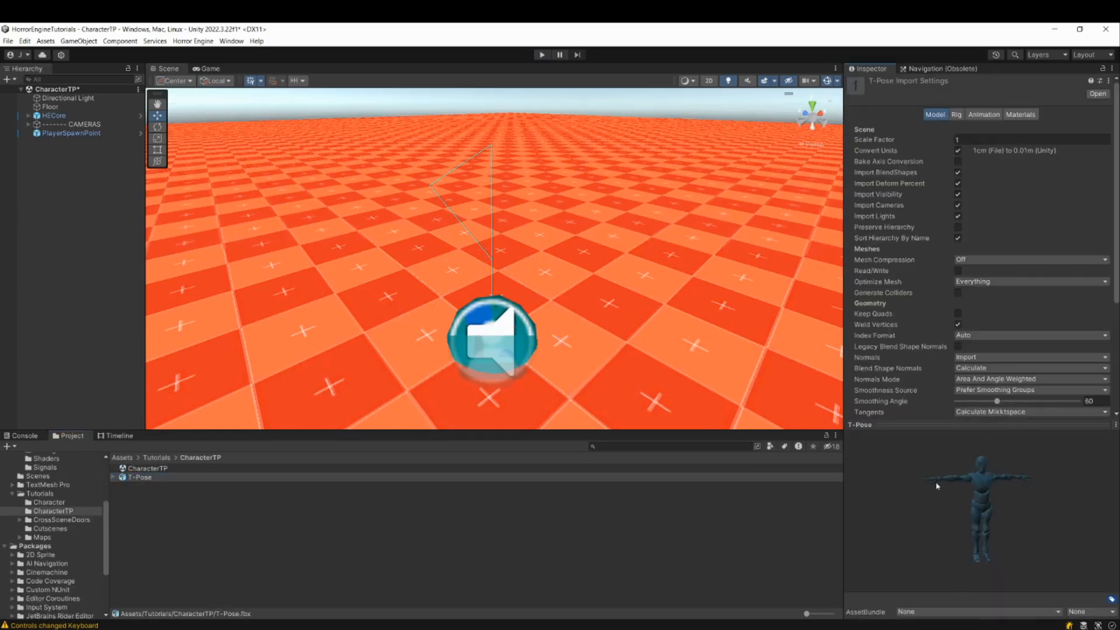
{"action": "left_click", "coordinate": [957, 113]}
{"action": "left_click", "coordinate": [971, 130]}
{"action": "left_click", "coordinate": [981, 173]}
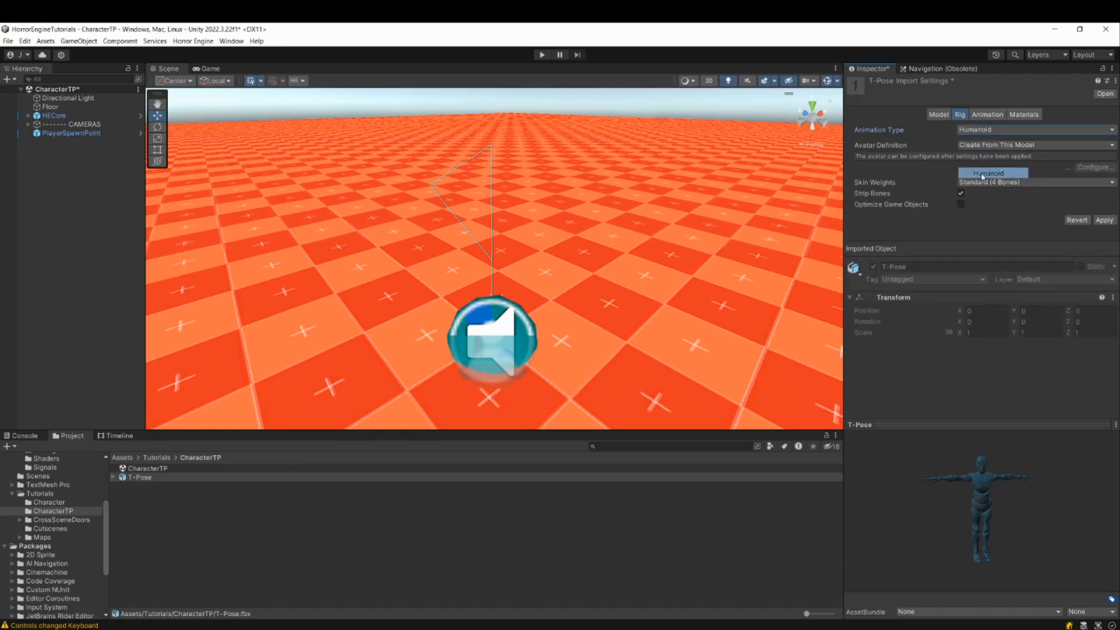
{"action": "left_click", "coordinate": [1105, 220]}
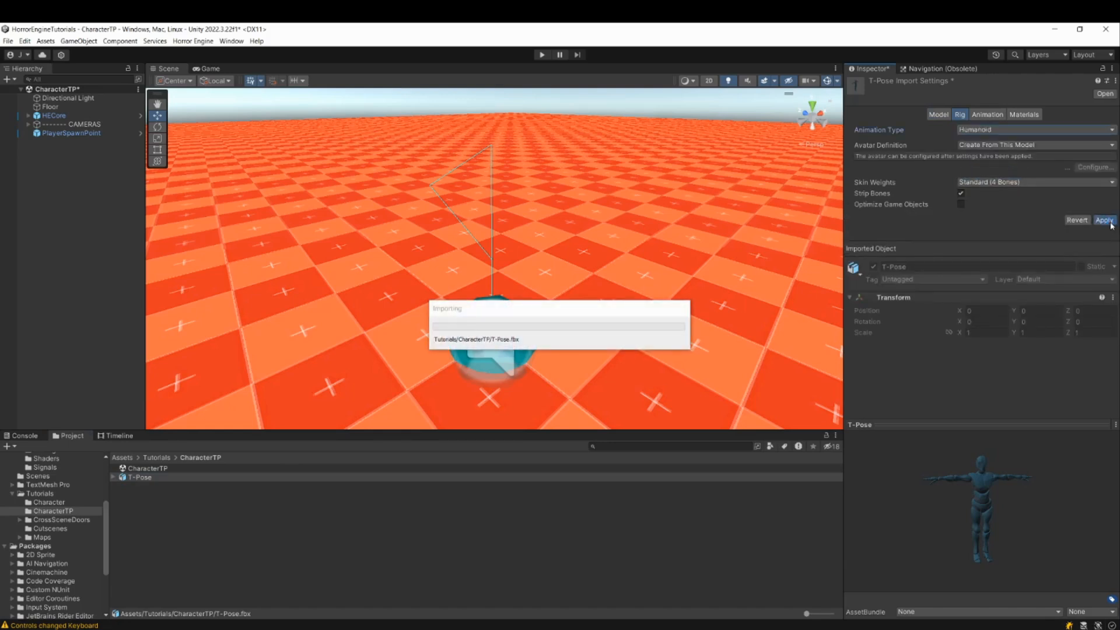
{"action": "left_click", "coordinate": [205, 528]}
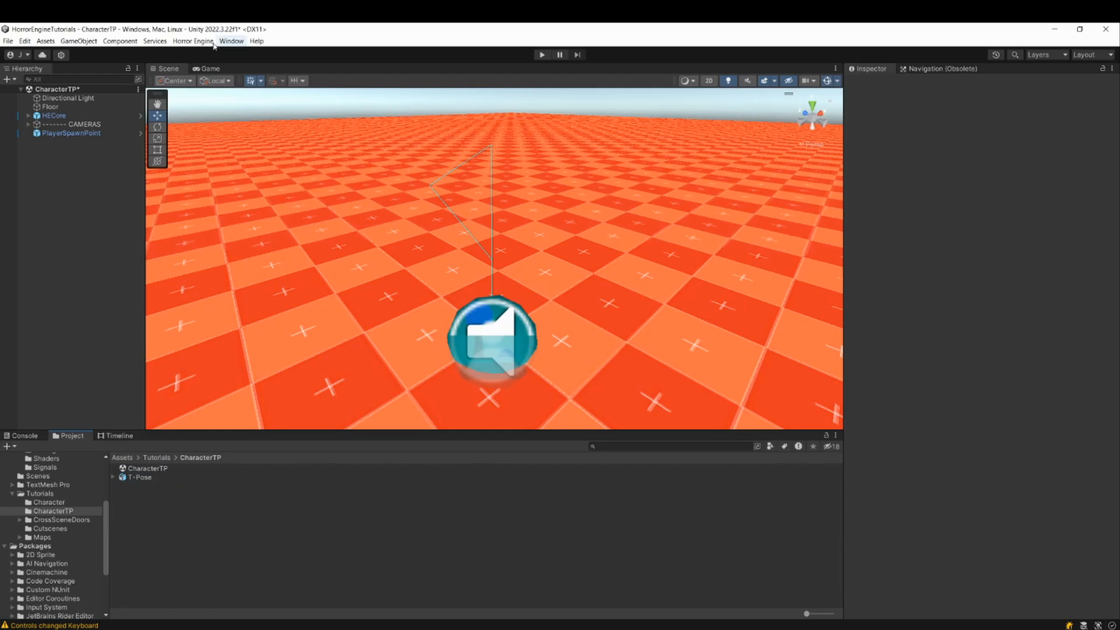
Start the Horror Engine New Character wizard and choose TPCharacter as the character prefab.
{"action": "left_click", "coordinate": [192, 41]}
{"action": "mouse_move", "coordinate": [222, 127]}
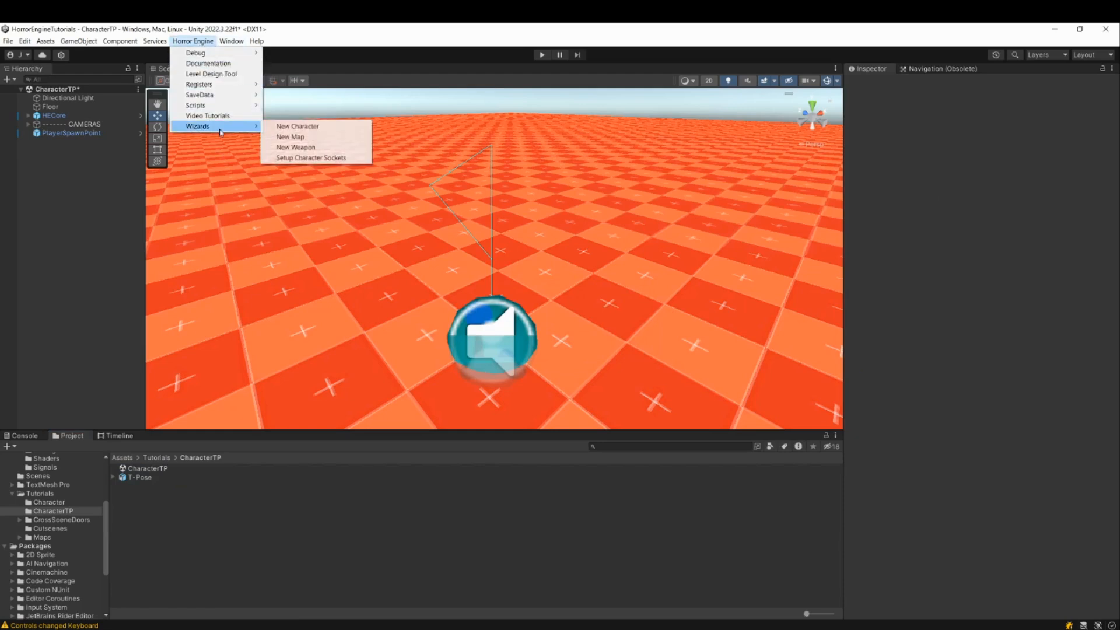
{"action": "left_click", "coordinate": [298, 136]}
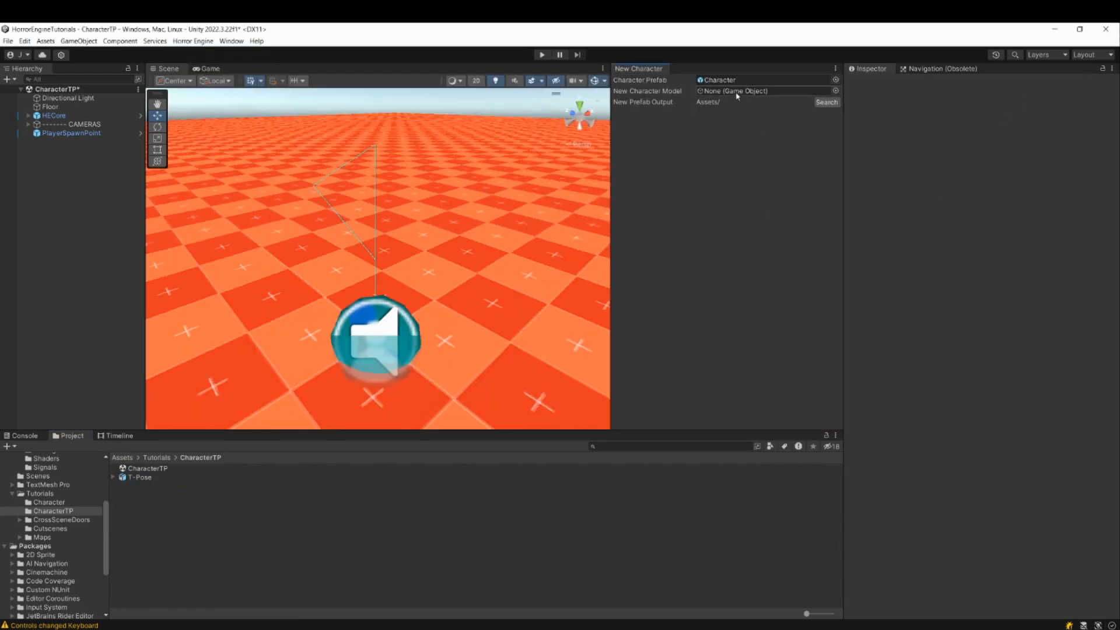
{"action": "left_click", "coordinate": [765, 79]}
{"action": "left_click", "coordinate": [835, 80]}
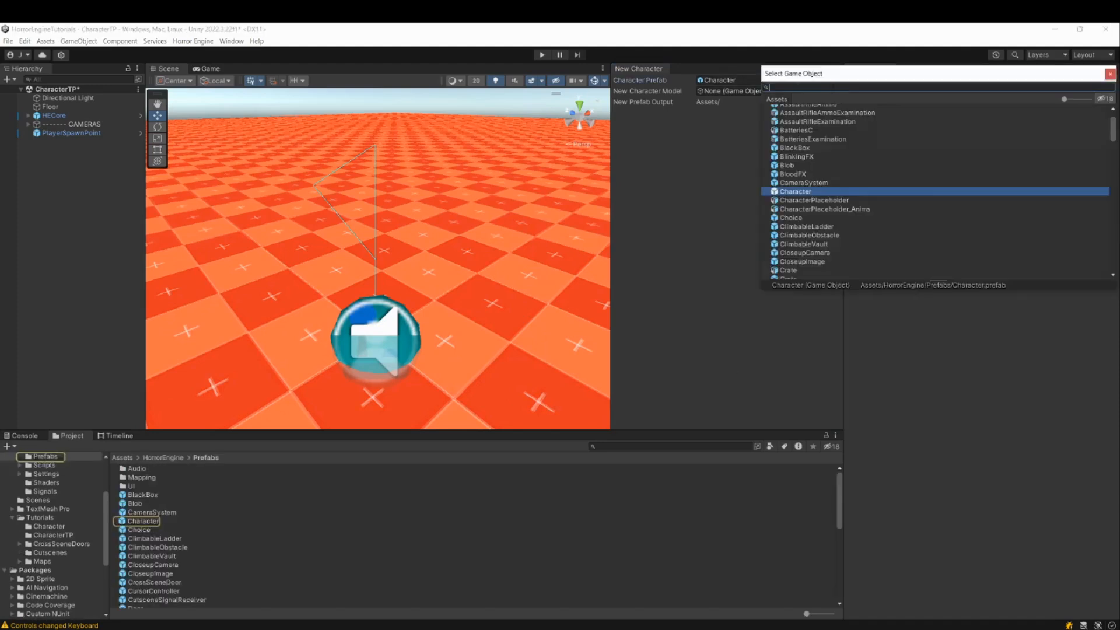
{"action": "type", "text": "tpchaara"}
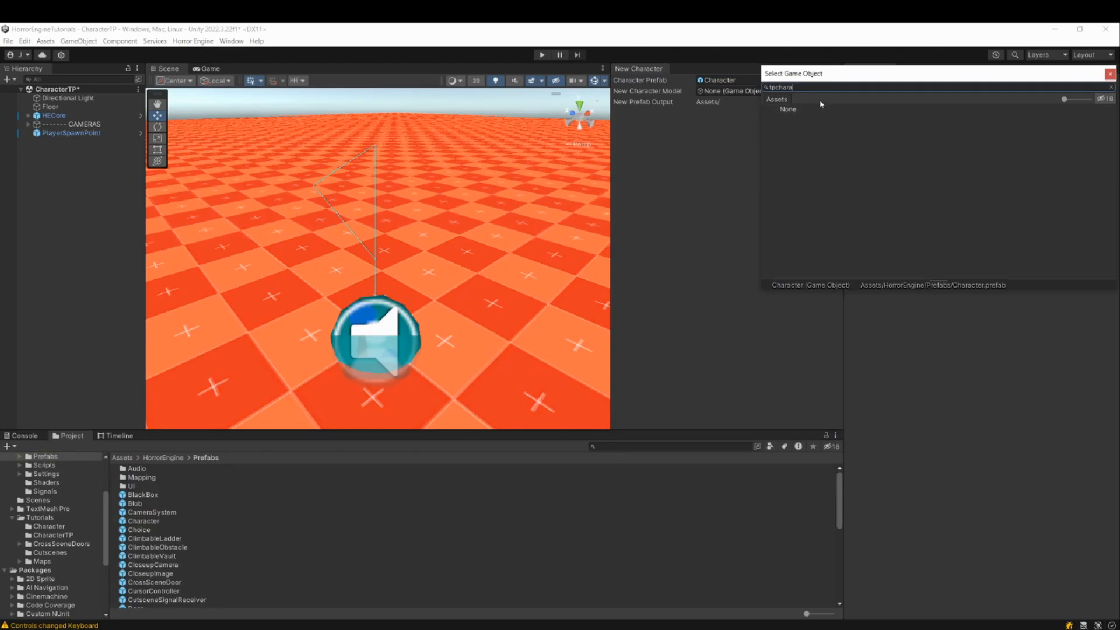
{"action": "double_click", "coordinate": [815, 118]}
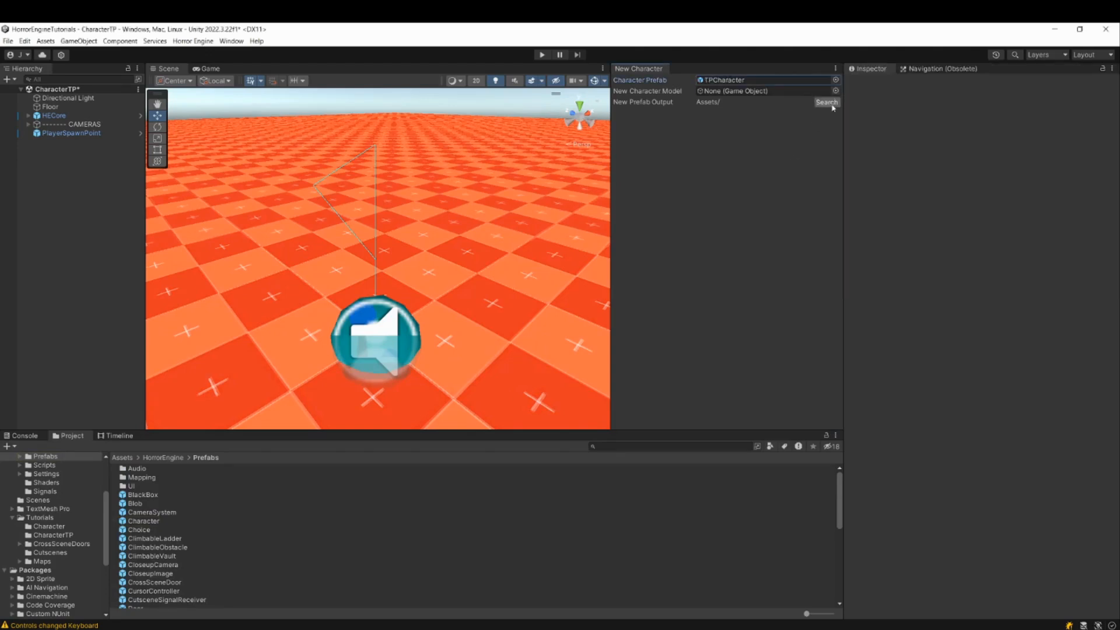
Create the new character from the T-Pose model with Assets/Tutorials/CharacterTP as the prefab output folder.
{"action": "left_click", "coordinate": [66, 535]}
{"action": "left_click_drag", "start_coordinate": [139, 477], "coordinate": [774, 92]}
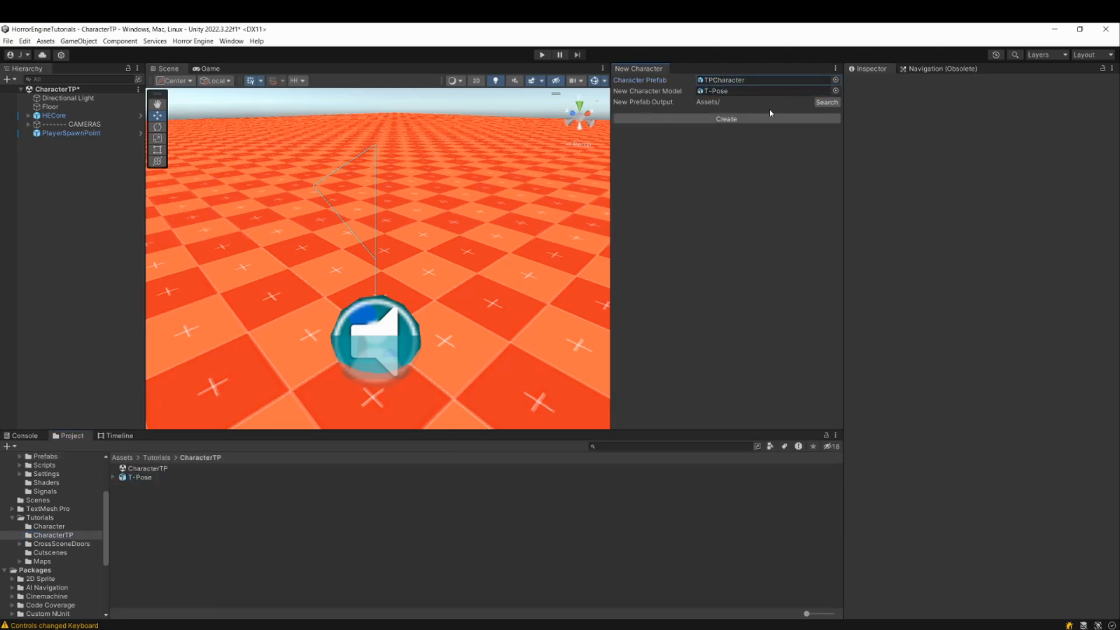
{"action": "left_click", "coordinate": [826, 103]}
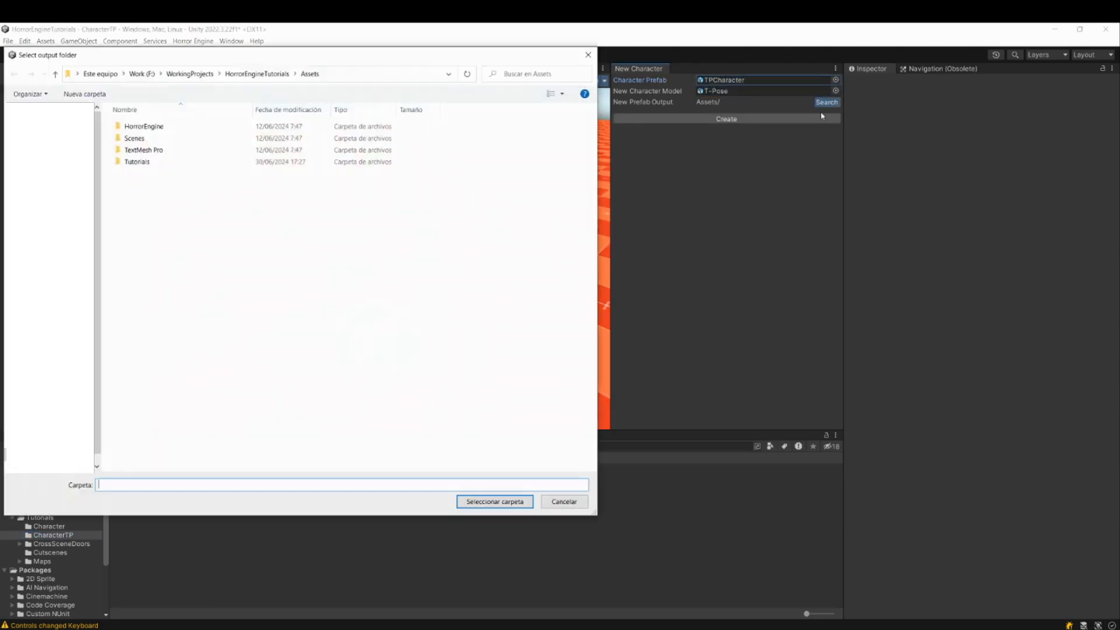
{"action": "double_click", "coordinate": [150, 163]}
{"action": "double_click", "coordinate": [163, 140]}
{"action": "left_click", "coordinate": [494, 502]}
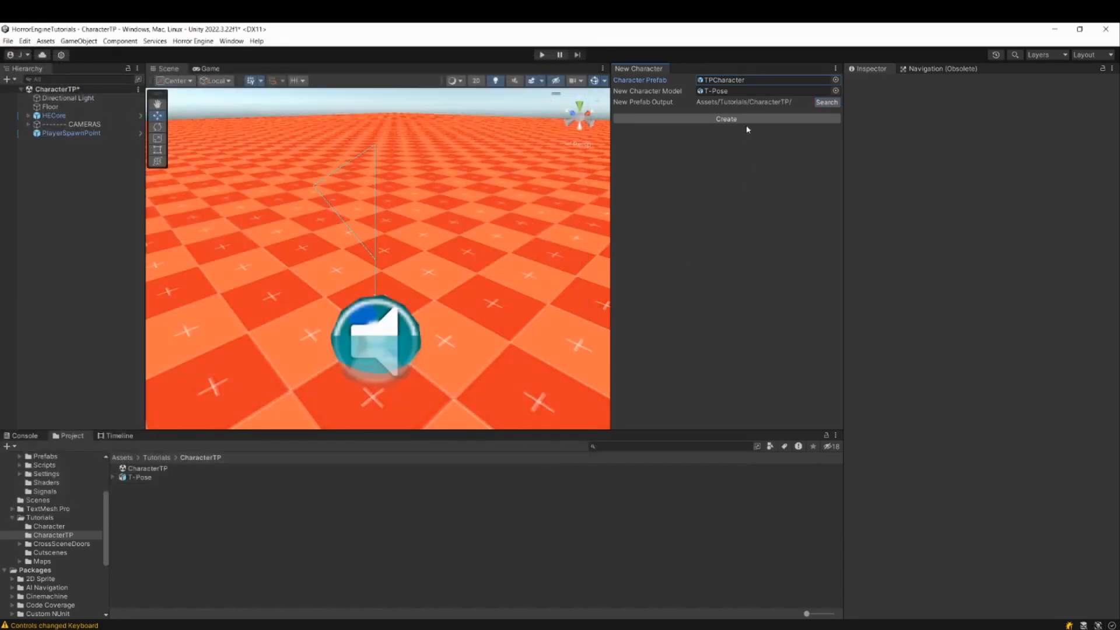
{"action": "left_click", "coordinate": [757, 120]}
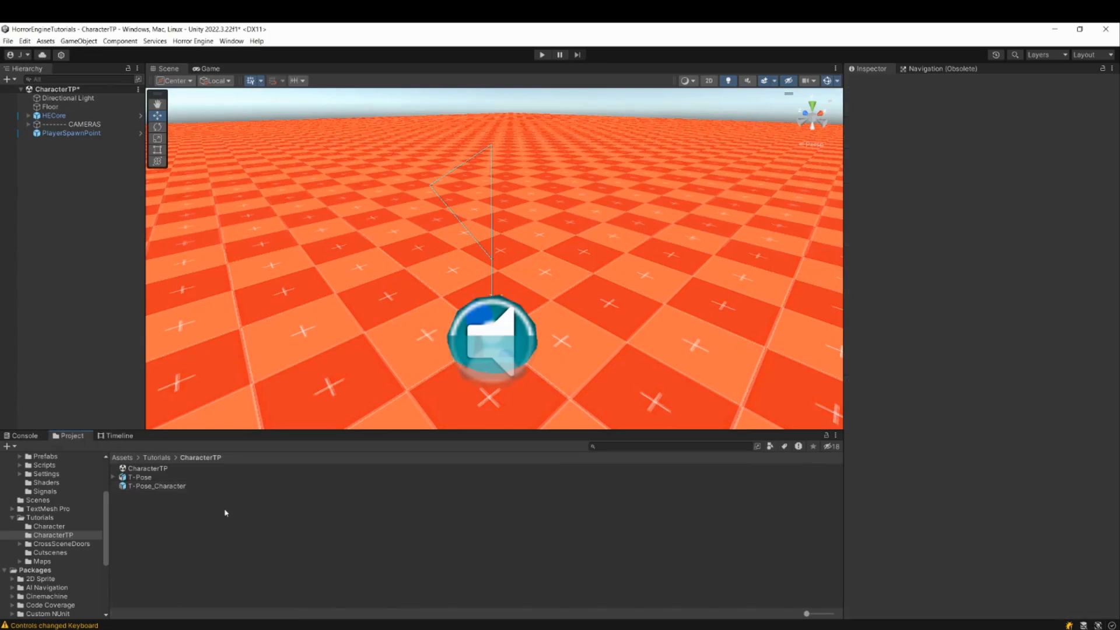
Open the T-Pose_Character prefab for editing and start the Setup Character Sockets wizard.
{"action": "left_click", "coordinate": [175, 487]}
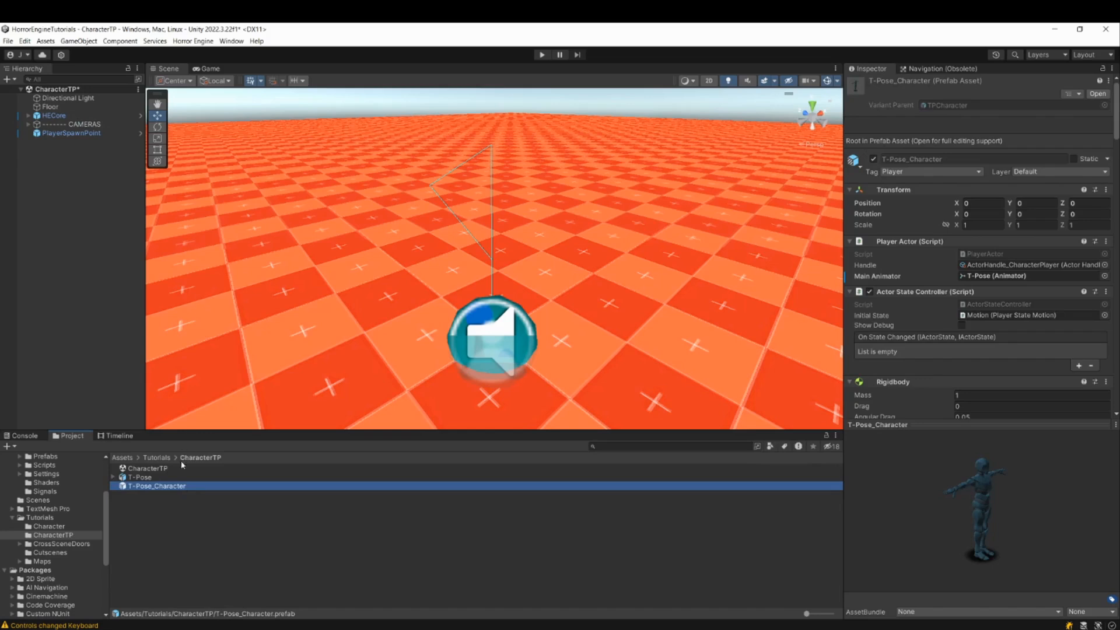
{"action": "double_click", "coordinate": [175, 486]}
{"action": "left_click_drag", "start_coordinate": [577, 221], "coordinate": [659, 221], "text": "alt"}
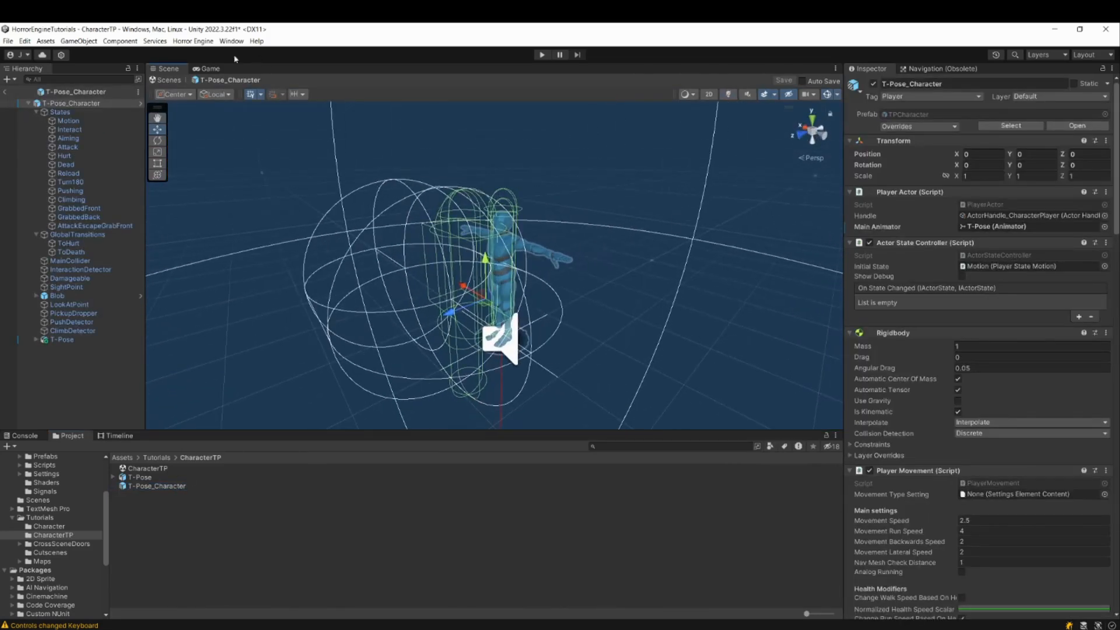
{"action": "left_click", "coordinate": [181, 45]}
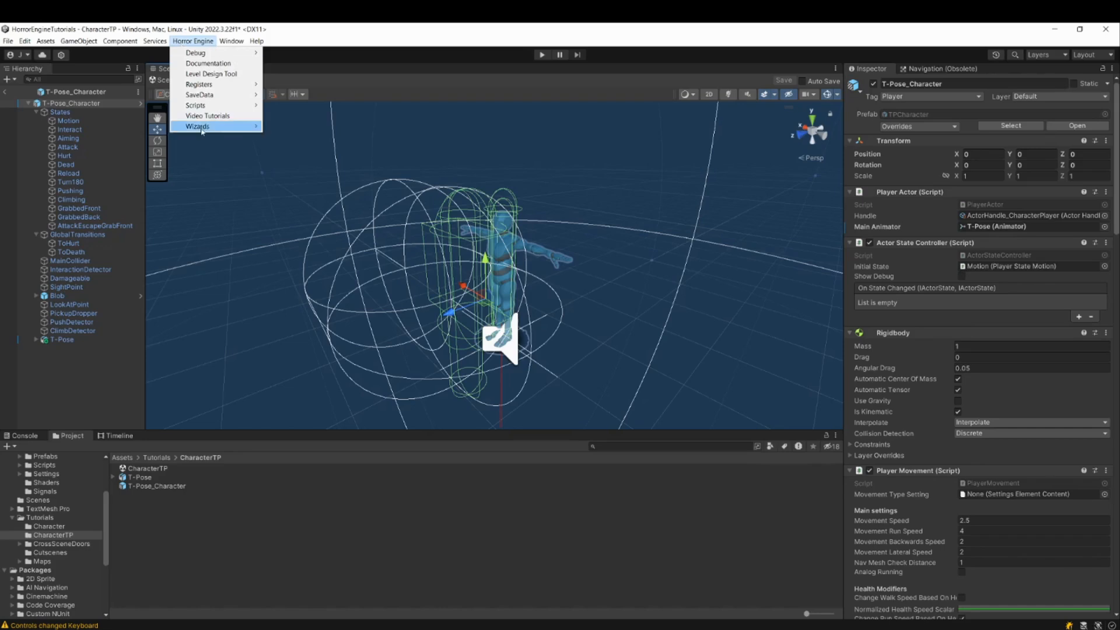
{"action": "mouse_move", "coordinate": [245, 126]}
{"action": "left_click", "coordinate": [338, 158]}
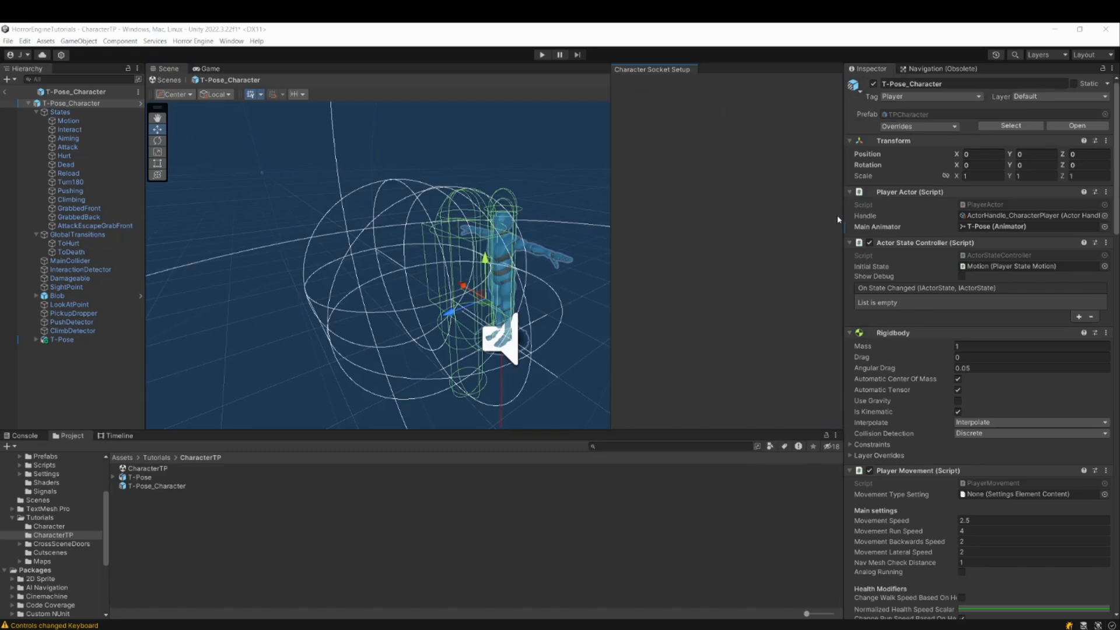
{"action": "right_click_drag", "start_coordinate": [370, 255], "coordinate": [393, 260]}
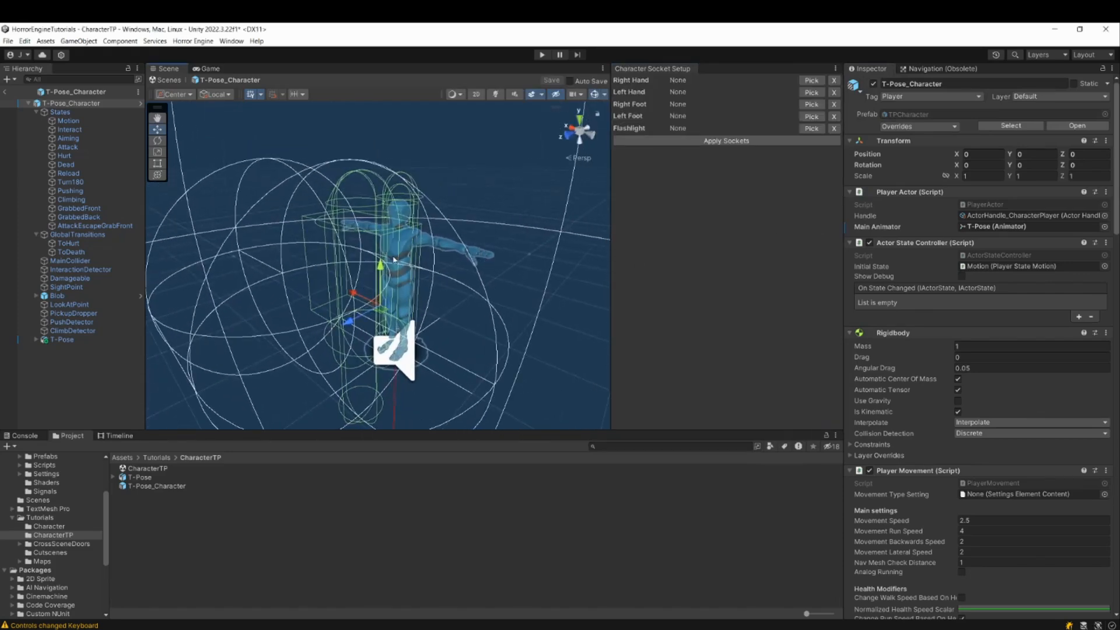
Assign the mixamorig RightHand, LeftHand, RightFoot and LeftFoot bones to the matching hand and foot sockets.
{"action": "left_click", "coordinate": [811, 80]}
{"action": "left_click", "coordinate": [822, 118]}
{"action": "double_click", "coordinate": [822, 118]}
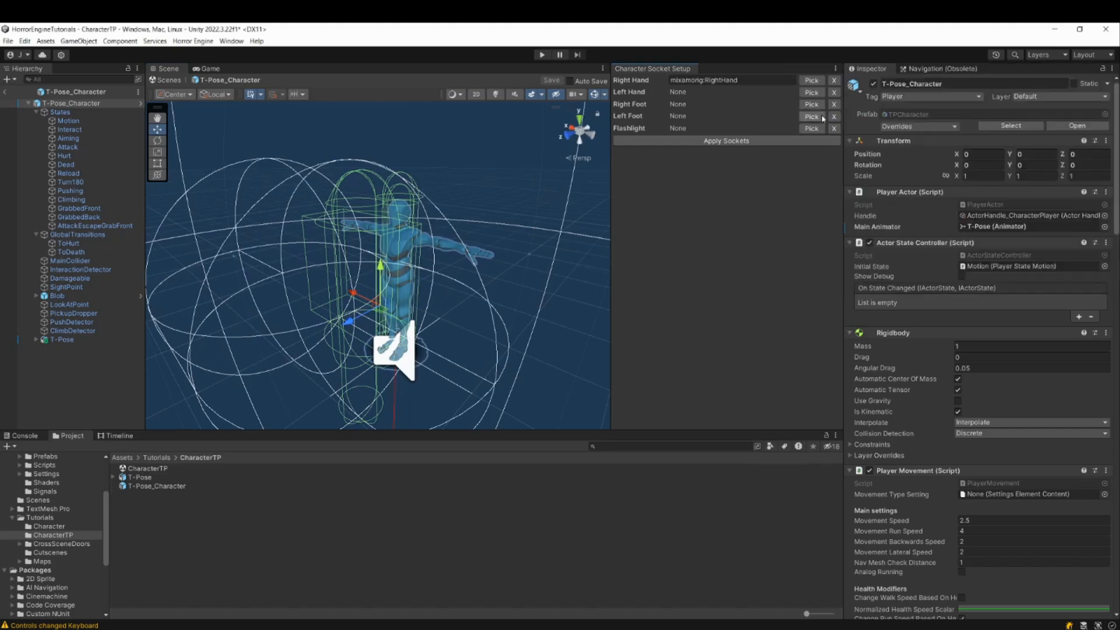
{"action": "left_click", "coordinate": [811, 92]}
{"action": "double_click", "coordinate": [808, 118]}
{"action": "left_click", "coordinate": [811, 104]}
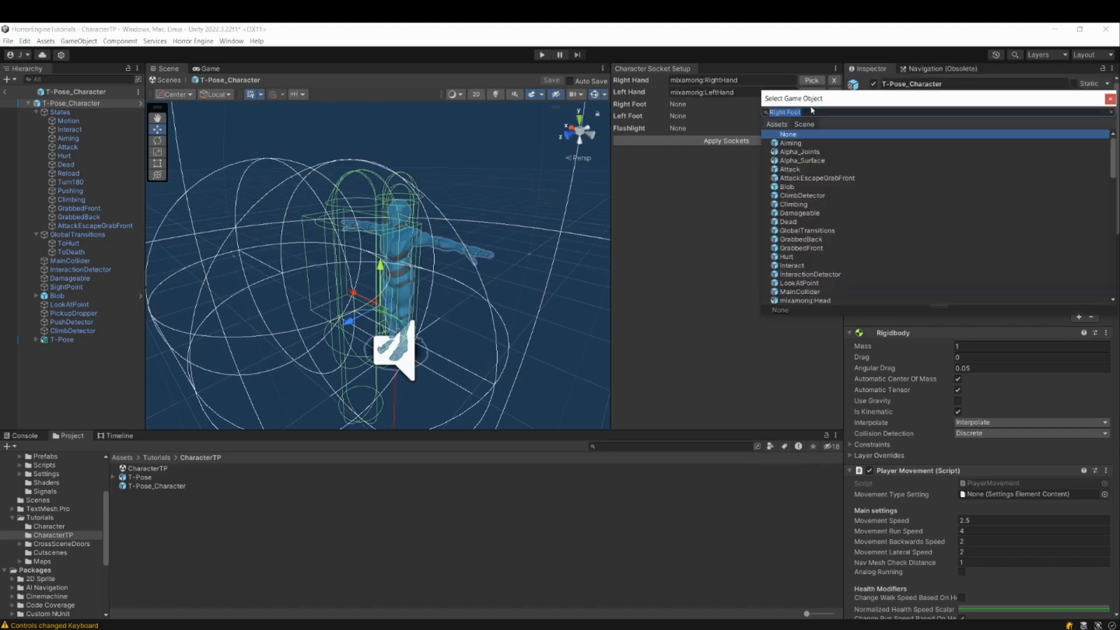
{"action": "double_click", "coordinate": [802, 154]}
{"action": "left_click", "coordinate": [811, 116]}
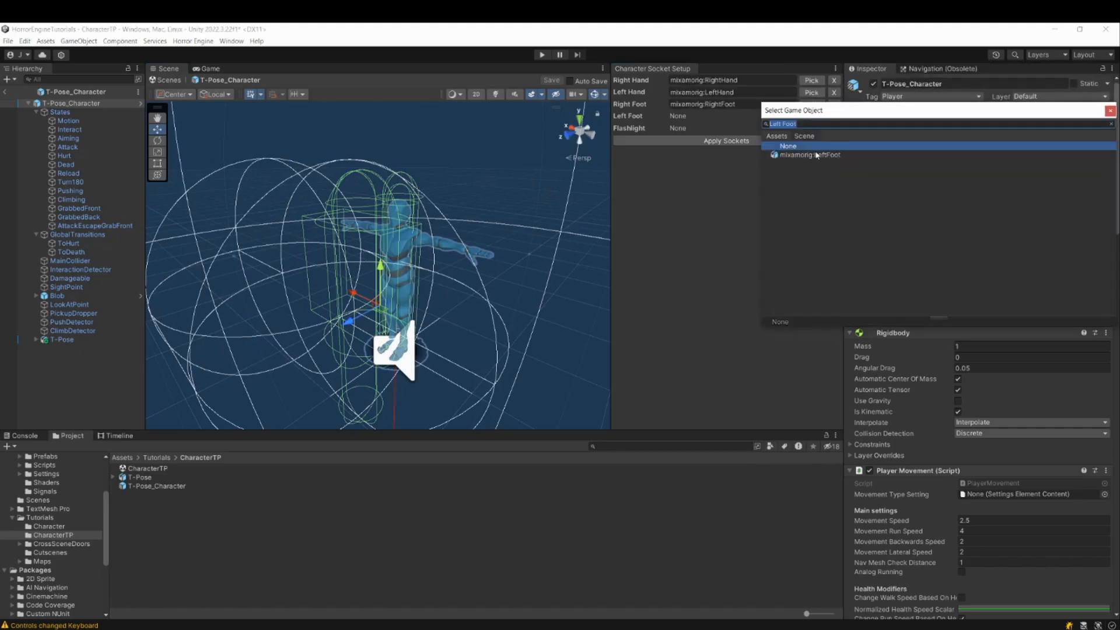
{"action": "double_click", "coordinate": [815, 154]}
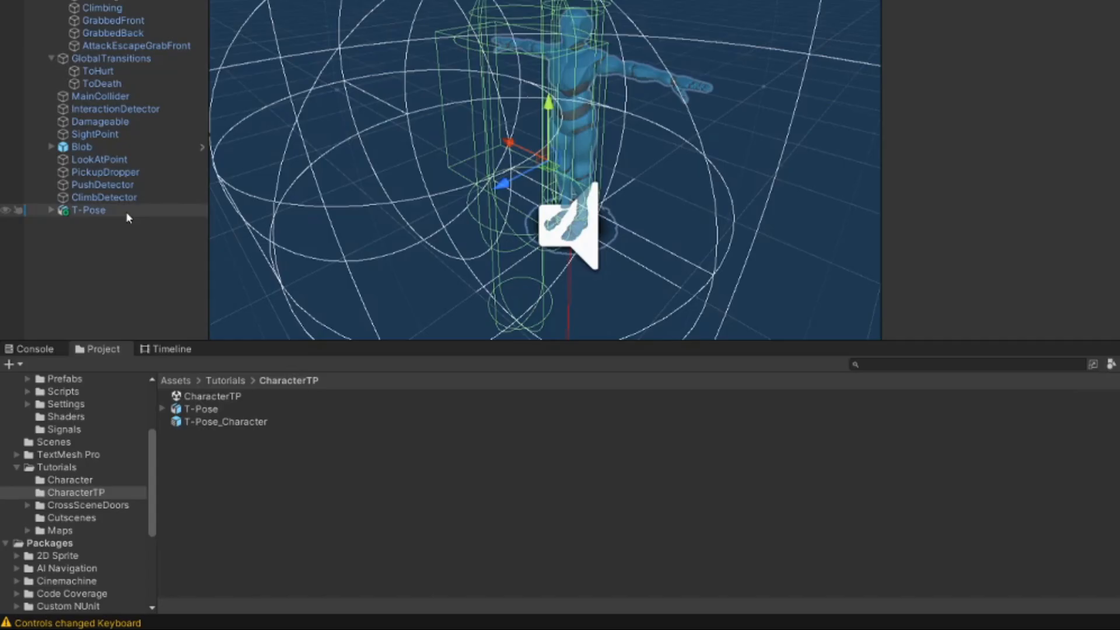
Expand the T-Pose bone hierarchy from mixamorig:Hips through the spine bones down to the children of mixamorig:Spine2.
{"action": "left_click", "coordinate": [88, 341]}
{"action": "key", "text": "Right"}
{"action": "left_click", "coordinate": [145, 249]}
{"action": "key", "text": "Right"}
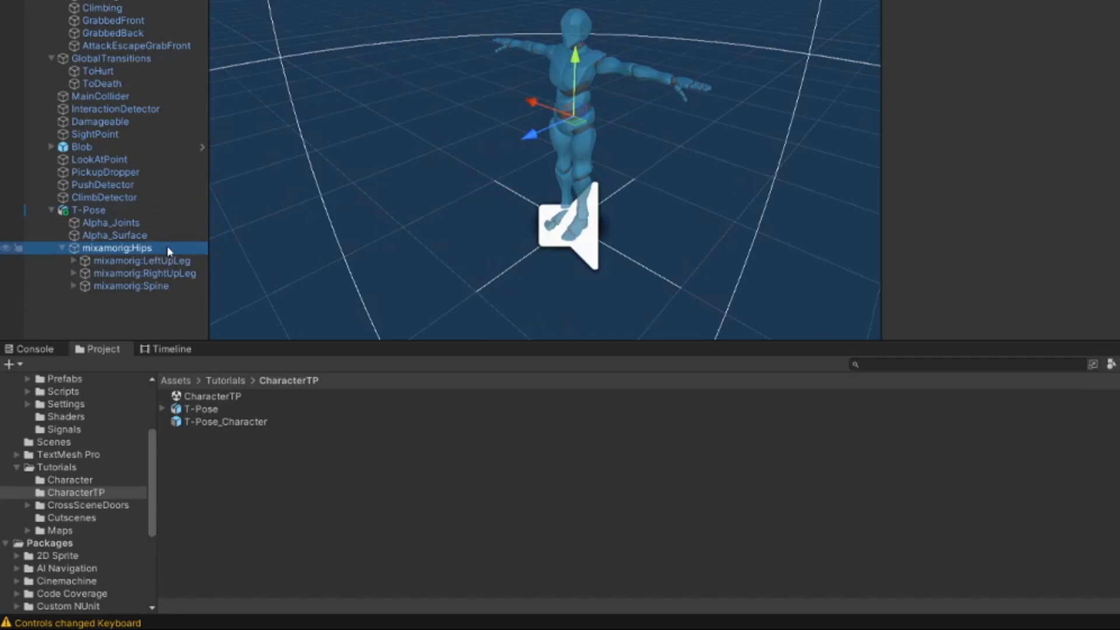
{"action": "key", "text": "Down"}
{"action": "key", "text": "Down"}
{"action": "key", "text": "Right"}
{"action": "key", "text": "Down"}
{"action": "key", "text": "Right"}
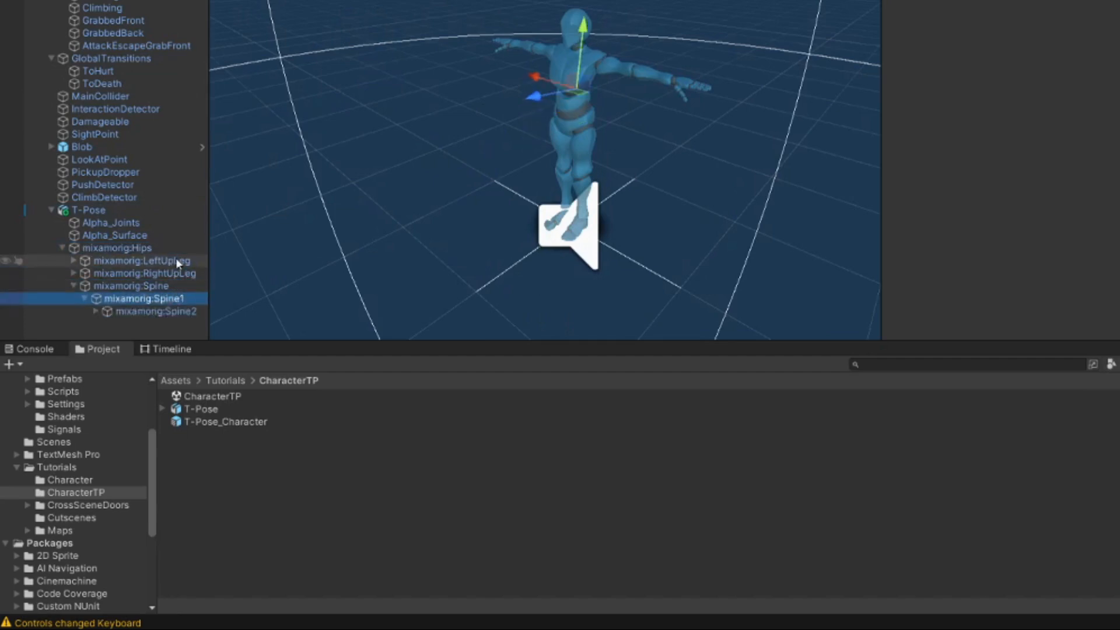
{"action": "key", "text": "Down"}
{"action": "key", "text": "Right"}
{"action": "key", "text": "Down"}
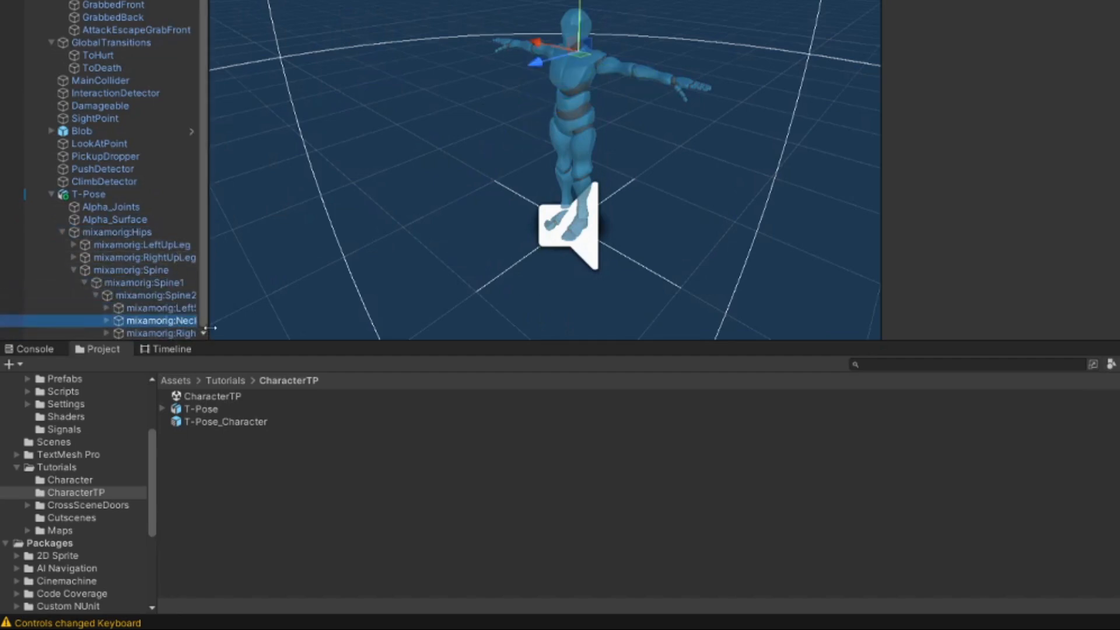
Create an empty child object named FlashlightSocket under the mixamorig:Spine2 bone.
{"action": "right_click", "coordinate": [175, 295]}
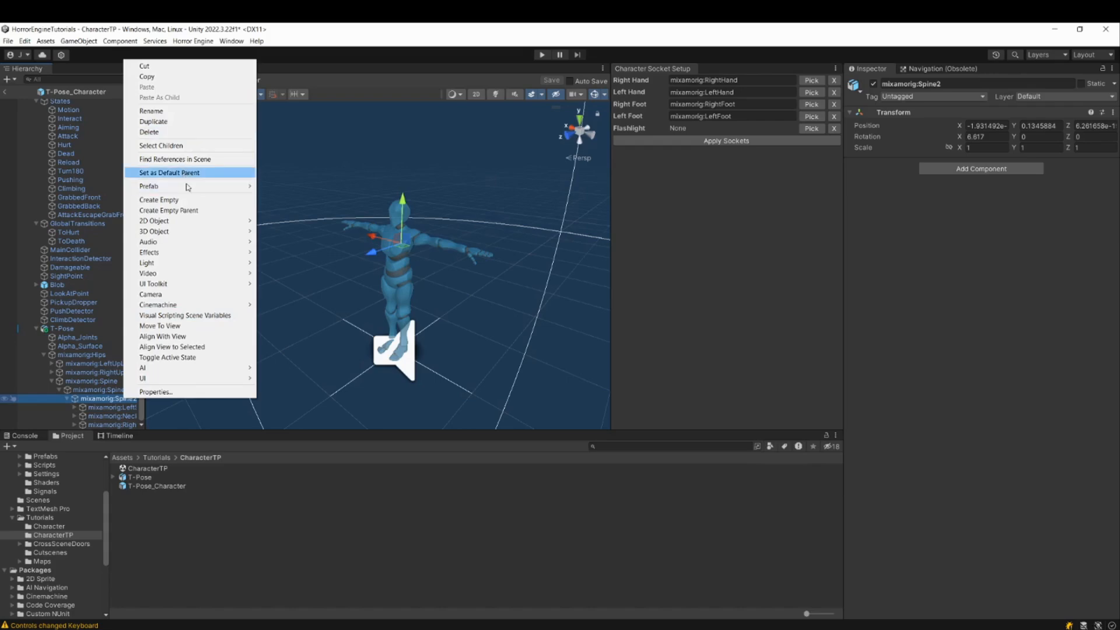
{"action": "left_click", "coordinate": [186, 199]}
{"action": "type", "text": "Fl"}
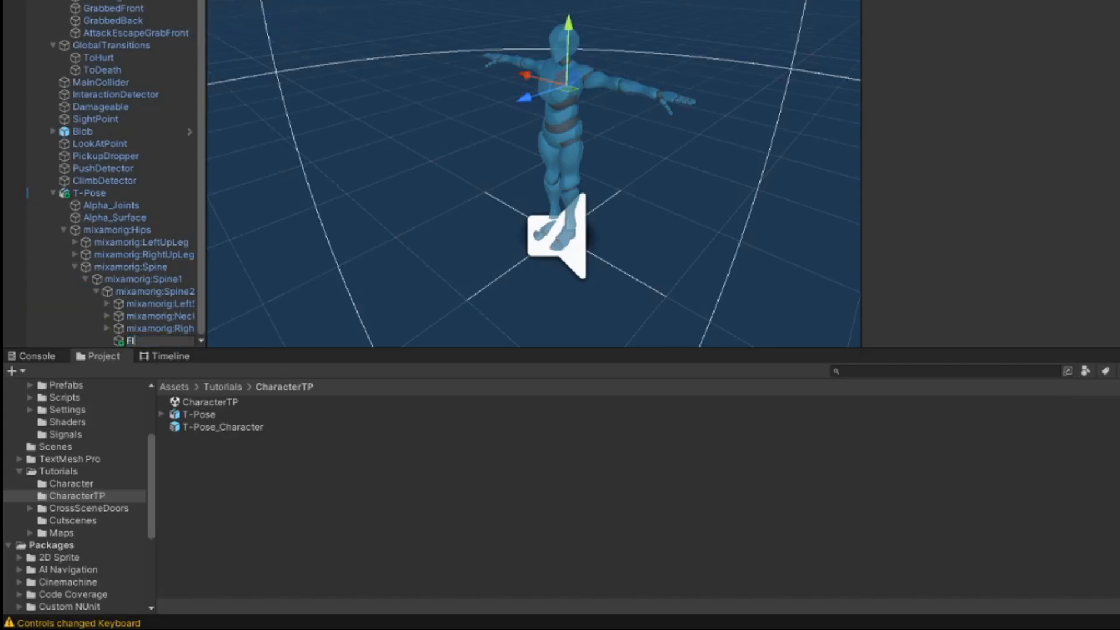
{"action": "type", "text": "ashlightSocket"}
{"action": "key", "text": "Return"}
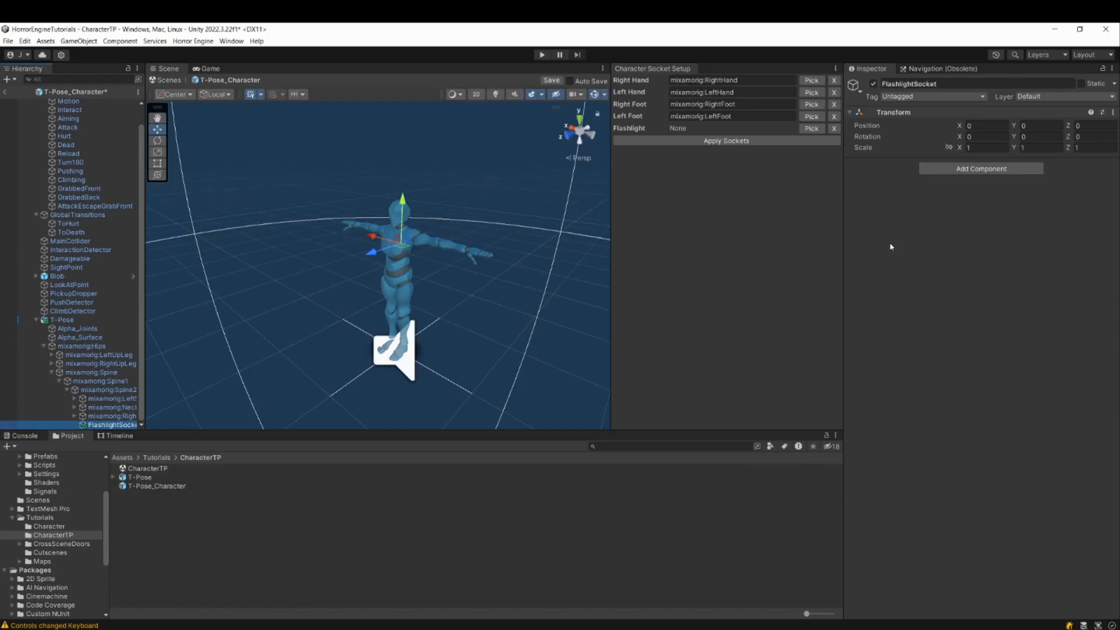
Add a Socket component to FlashlightSocket and set its handle to the FlashlightSocket socket handle.
{"action": "left_click", "coordinate": [980, 169]}
{"action": "type", "text": "socket"}
{"action": "key", "text": "Return"}
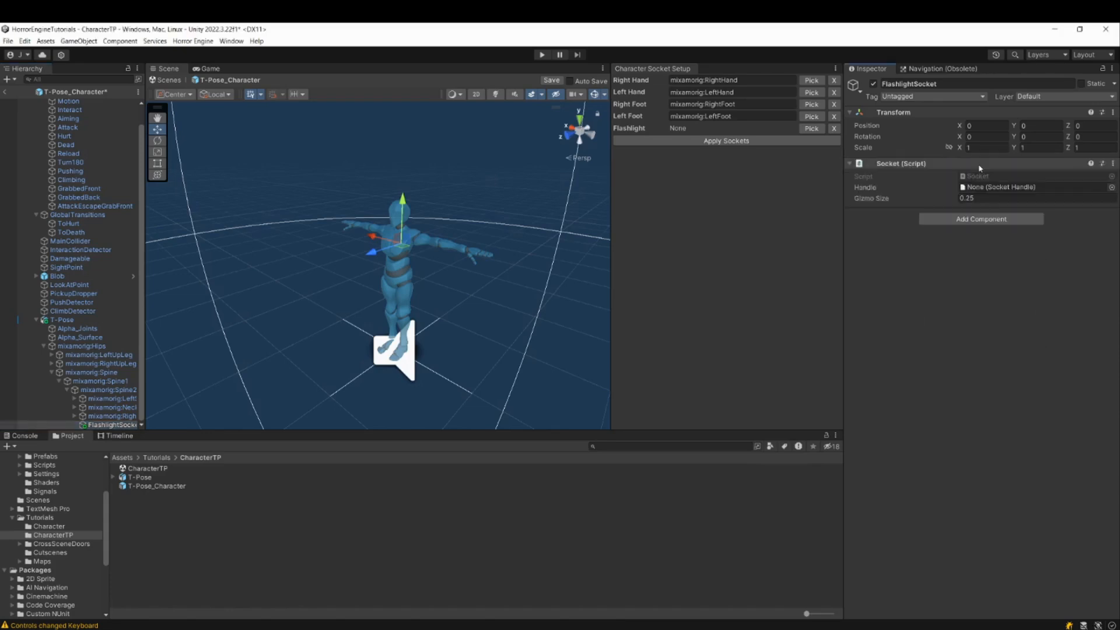
{"action": "left_click", "coordinate": [1111, 187]}
{"action": "double_click", "coordinate": [830, 222]}
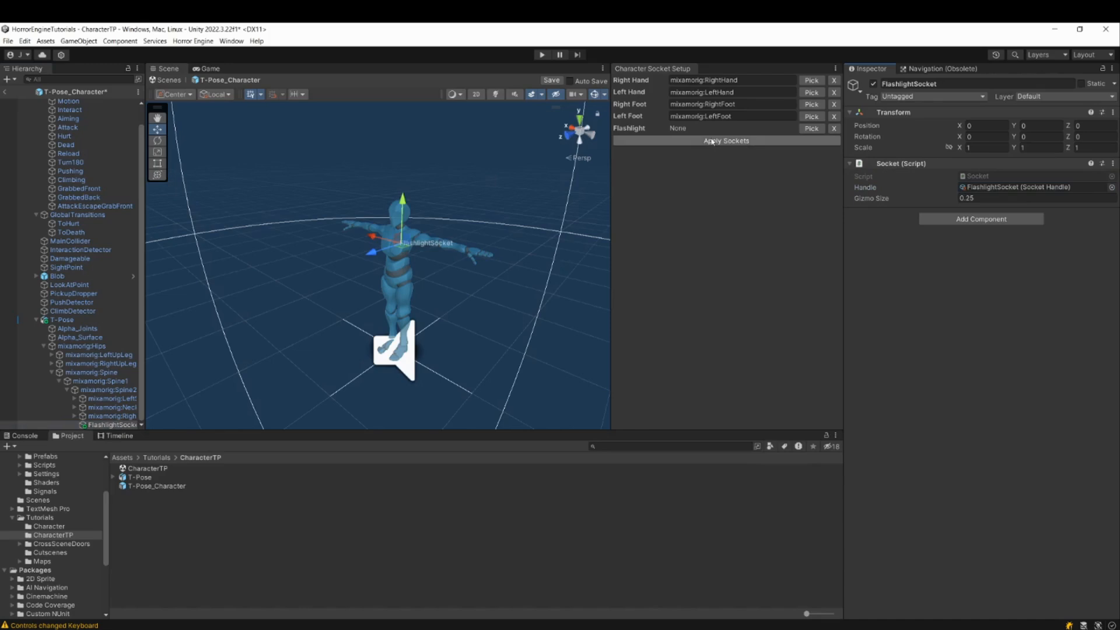
Assign FlashlightSocket to the Flashlight socket, apply all sockets, and leave the prefab with its changes saved.
{"action": "left_click", "coordinate": [811, 129]}
{"action": "double_click", "coordinate": [816, 166]}
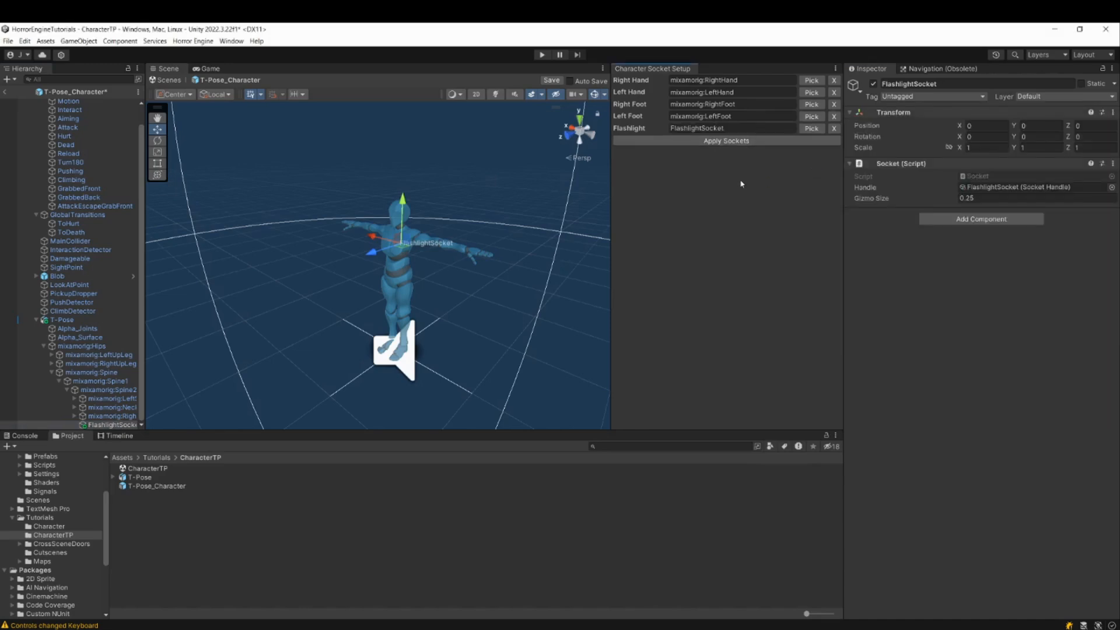
{"action": "left_click", "coordinate": [744, 141]}
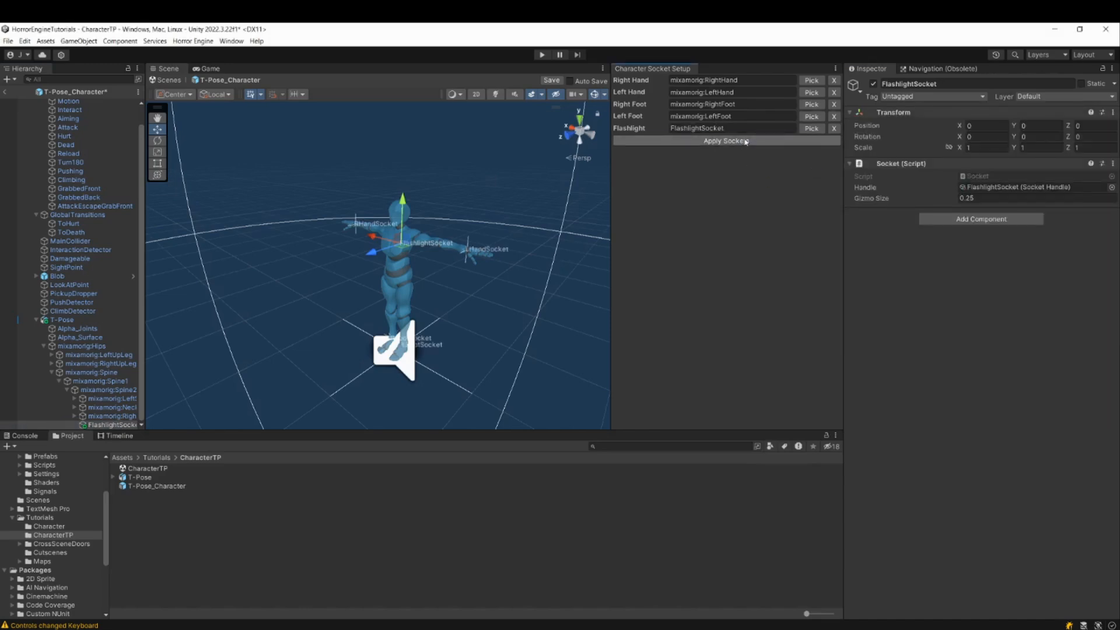
{"action": "left_click", "coordinate": [5, 91]}
{"action": "left_click", "coordinate": [535, 351]}
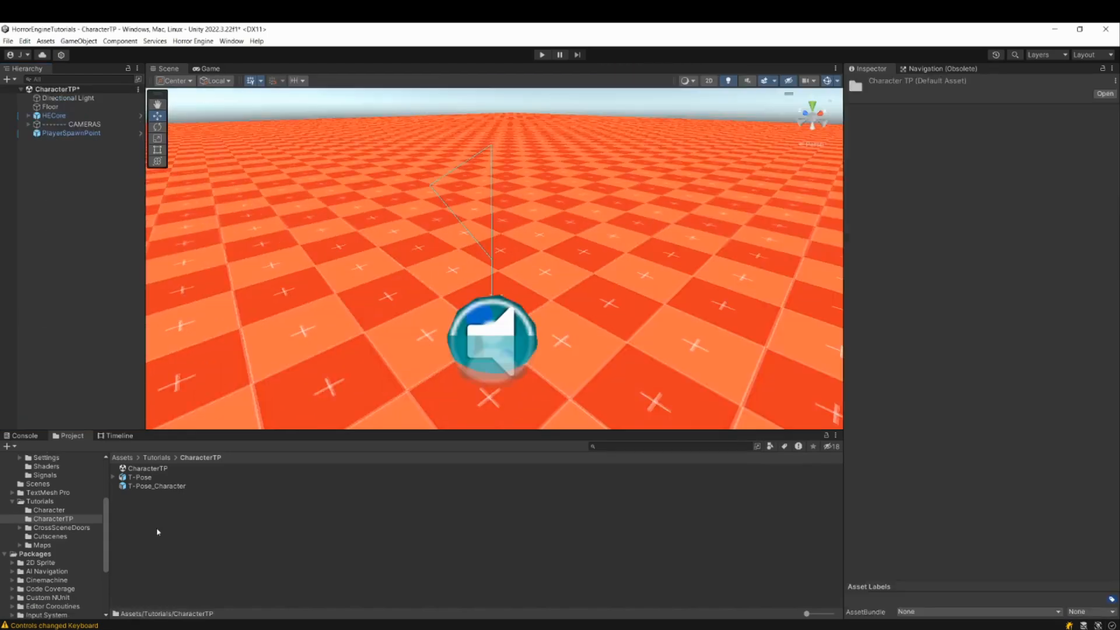
Create a Horror Engine Character Data asset named MyTPCharacter in the CharacterTP folder.
{"action": "right_click", "coordinate": [157, 532]}
{"action": "mouse_move", "coordinate": [246, 260]}
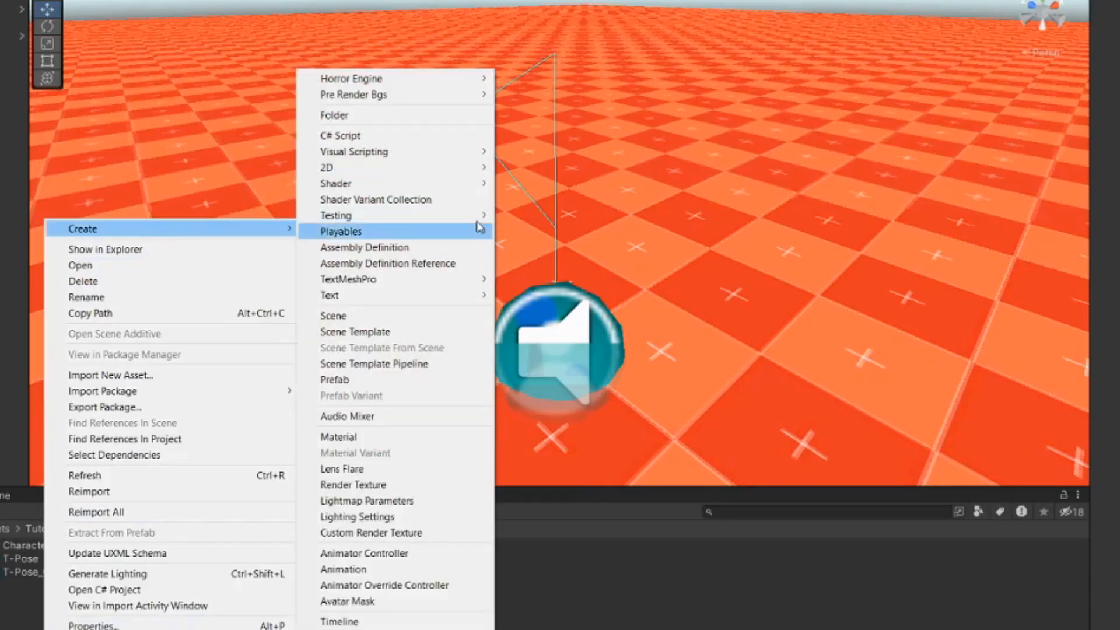
{"action": "mouse_move", "coordinate": [433, 78]}
{"action": "left_click", "coordinate": [537, 99]}
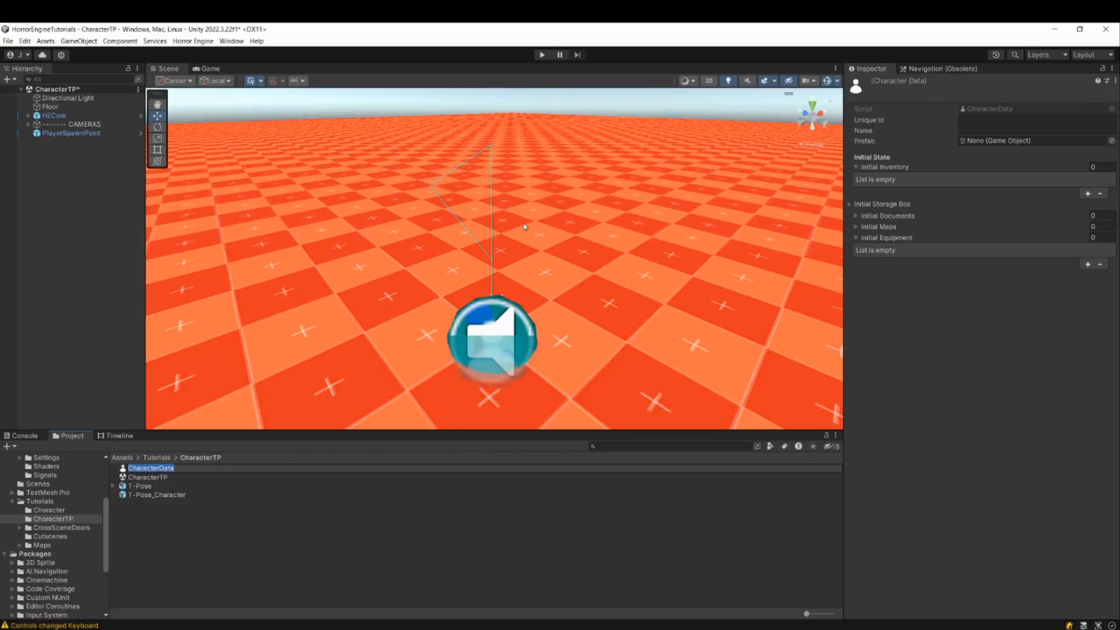
{"action": "type", "text": "TPCharacter"}
{"action": "key", "text": "Return"}
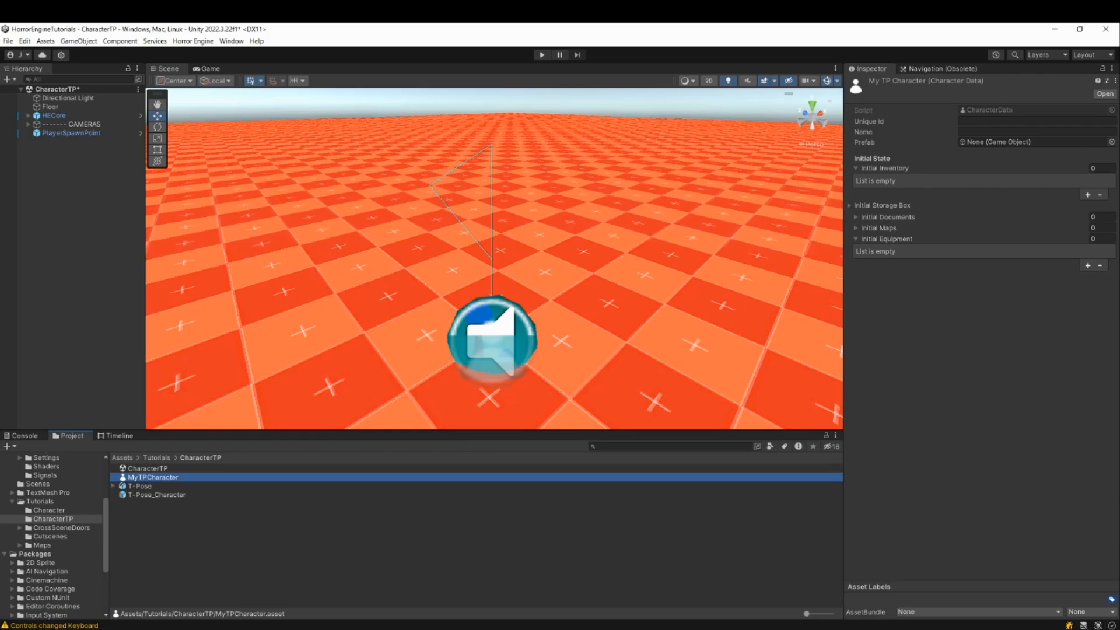
Set the character data's name to MyTPCharacter and its prefab to T-Pose_Character.
{"action": "left_click", "coordinate": [978, 132]}
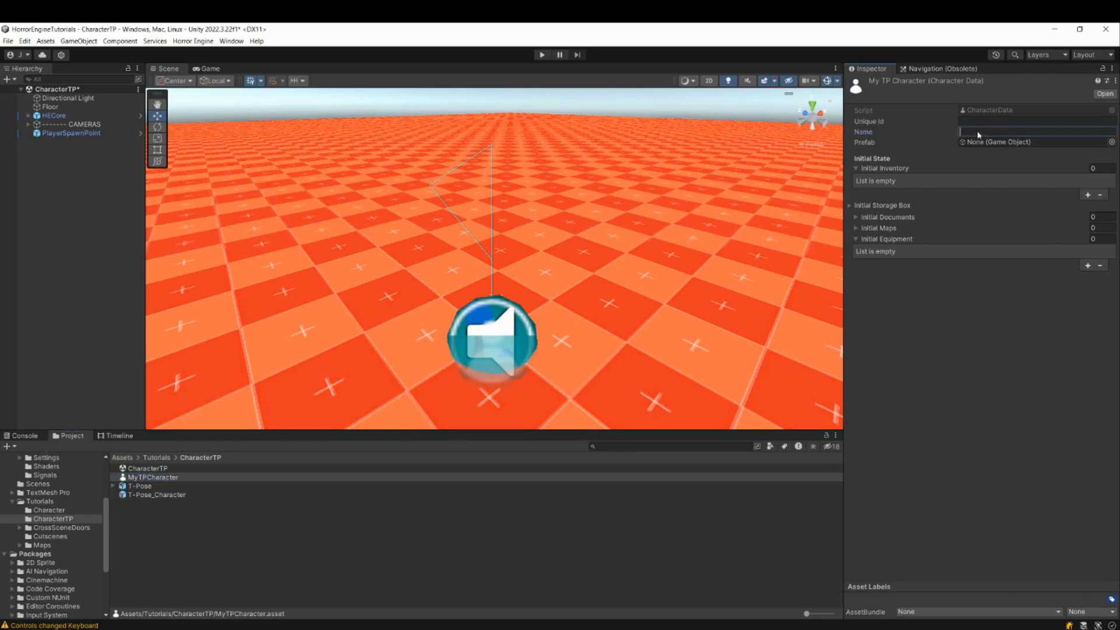
{"action": "type", "text": "TPCharacter"}
{"action": "left_click_drag", "start_coordinate": [165, 495], "coordinate": [1003, 142]}
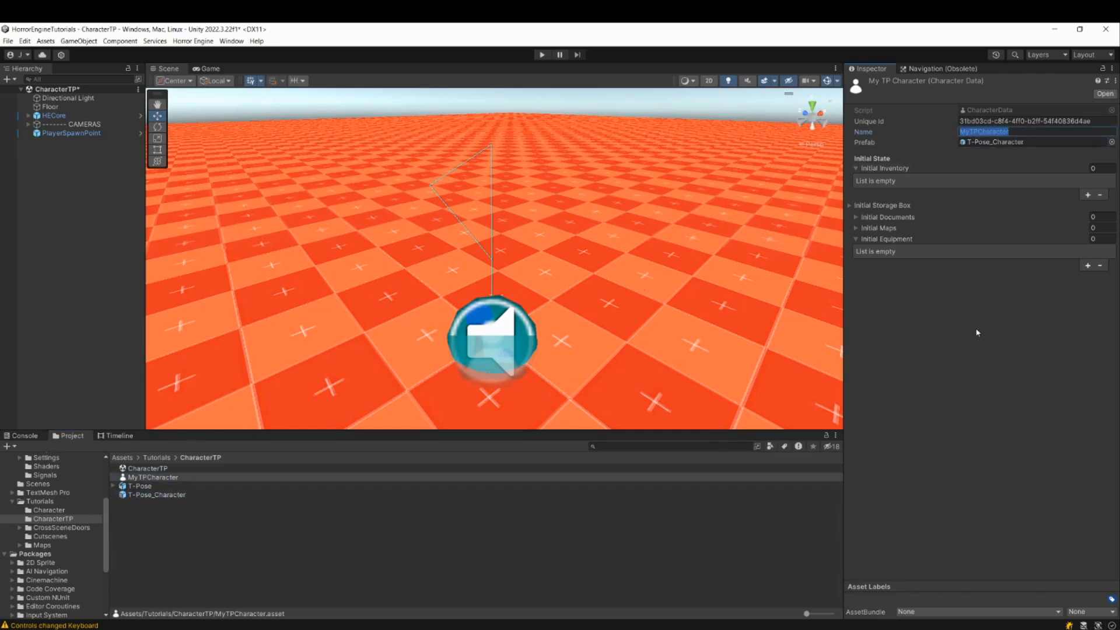
Add an AssaultRifle to the character's initial inventory with count 1 and secondary count 30.
{"action": "left_click", "coordinate": [1086, 195]}
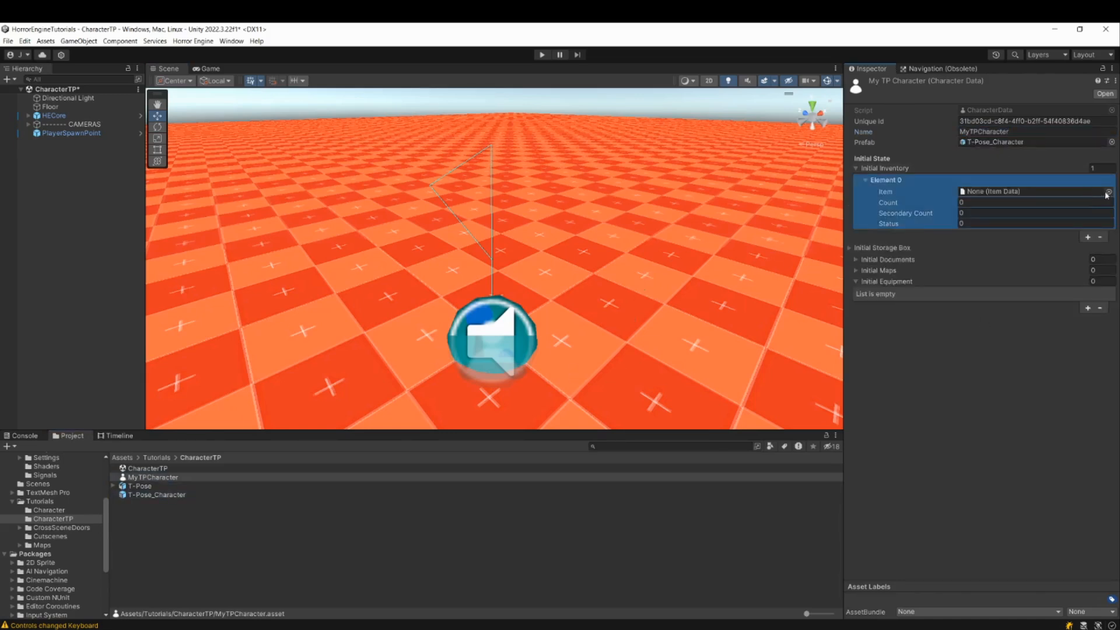
{"action": "left_click", "coordinate": [1107, 192]}
{"action": "double_click", "coordinate": [798, 228]}
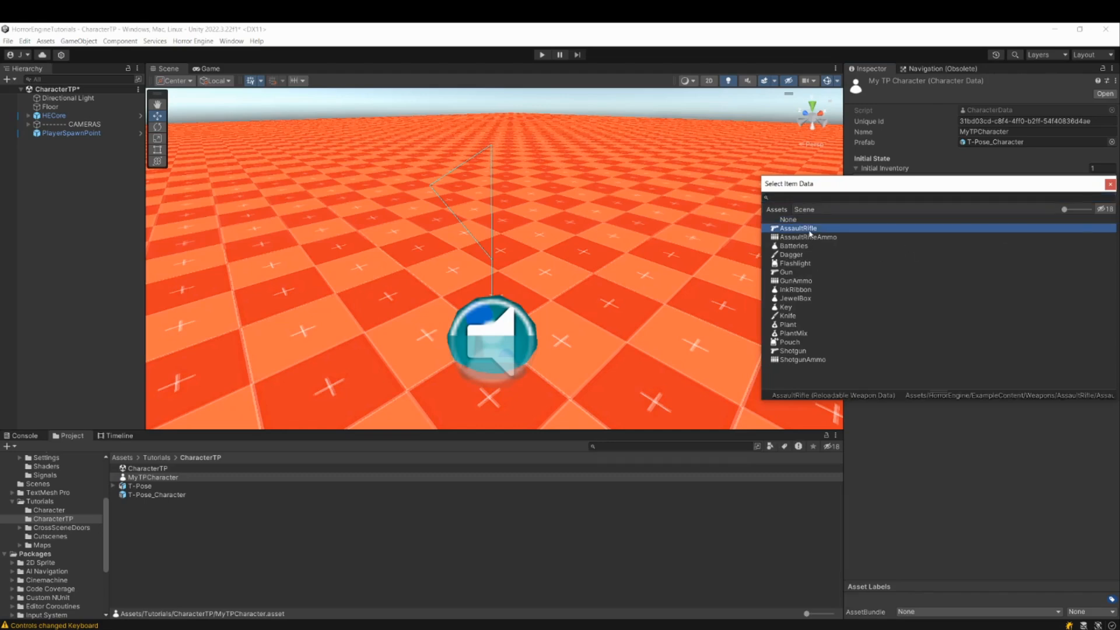
{"action": "left_click", "coordinate": [981, 213]}
{"action": "type", "text": "3"}
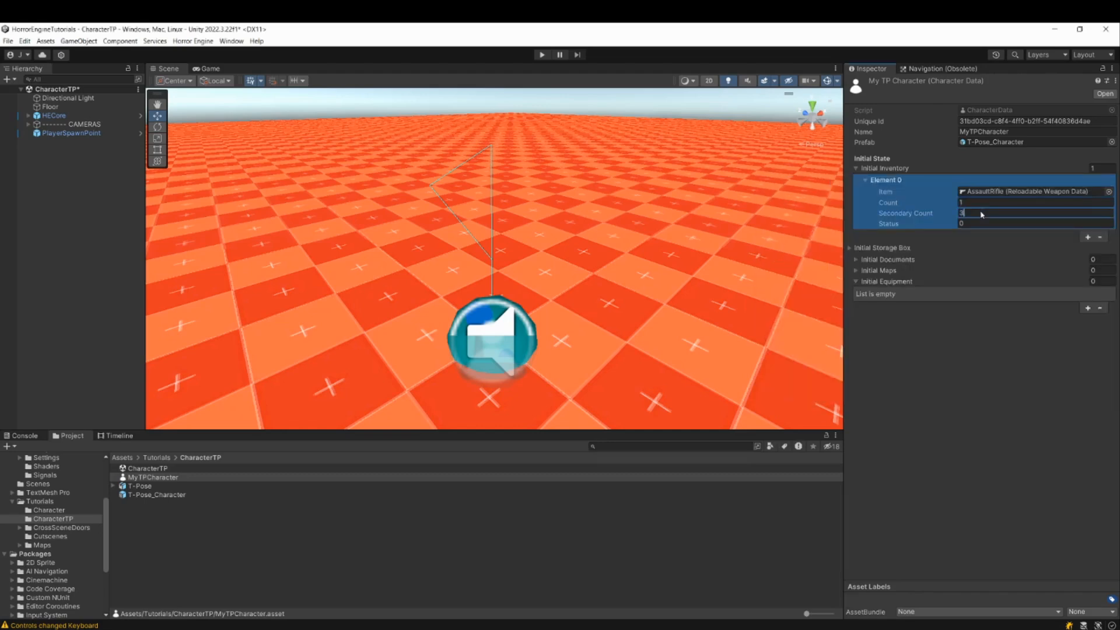
{"action": "type", "text": "0"}
{"action": "left_click", "coordinate": [1002, 442]}
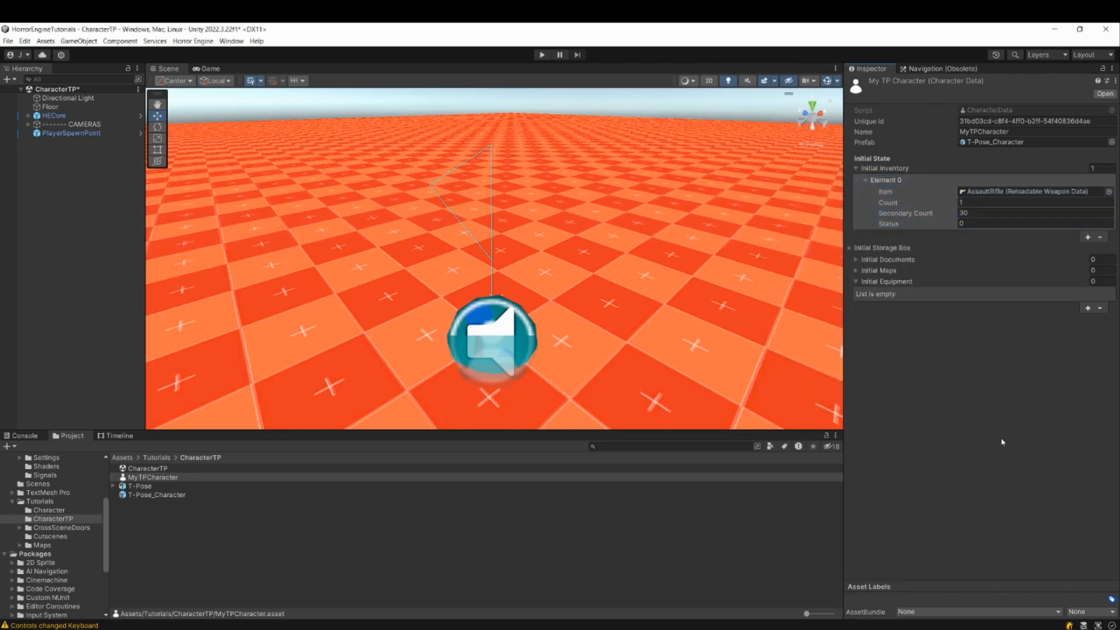
{"action": "left_click", "coordinate": [856, 169]}
Open the TPGameManager prefab through the third-person core prefabs asset referenced by HECore.
{"action": "left_click", "coordinate": [53, 116]}
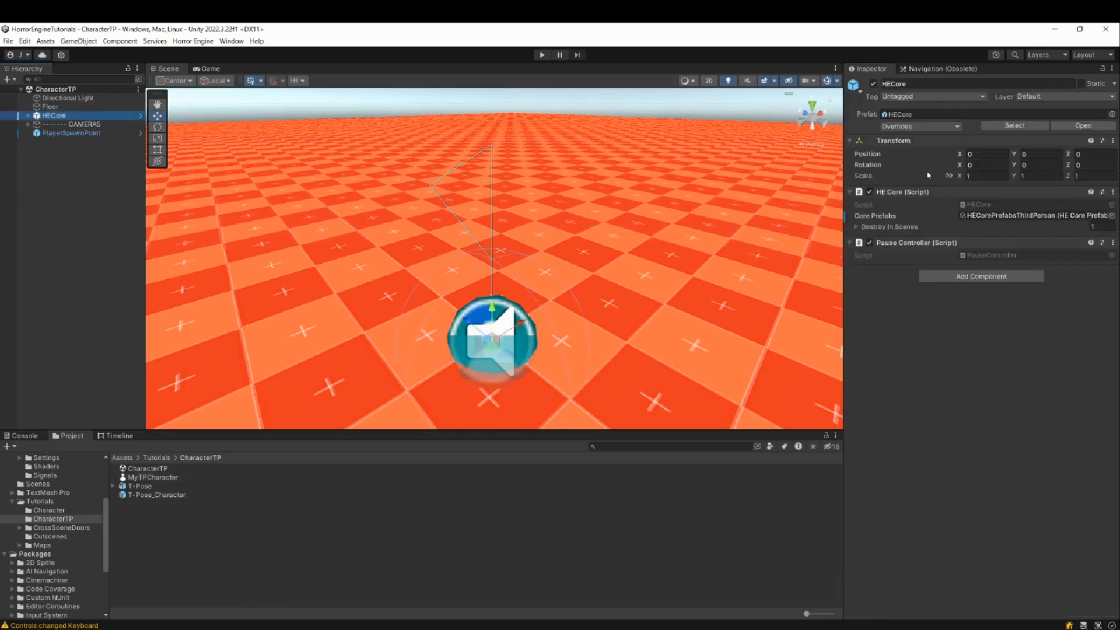
{"action": "double_click", "coordinate": [1016, 217]}
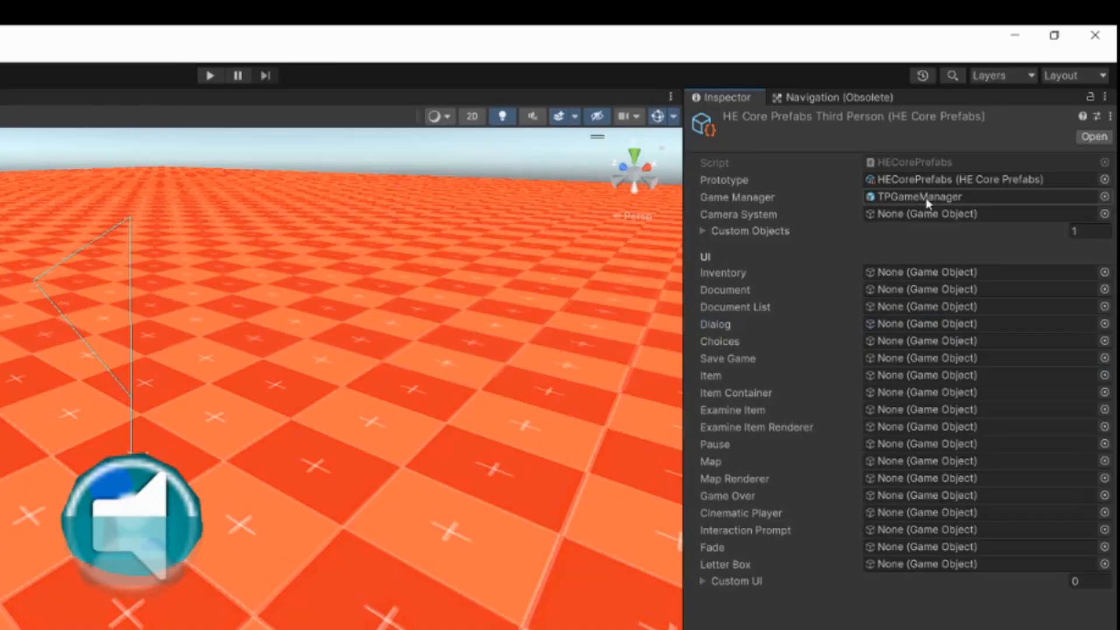
{"action": "double_click", "coordinate": [926, 198]}
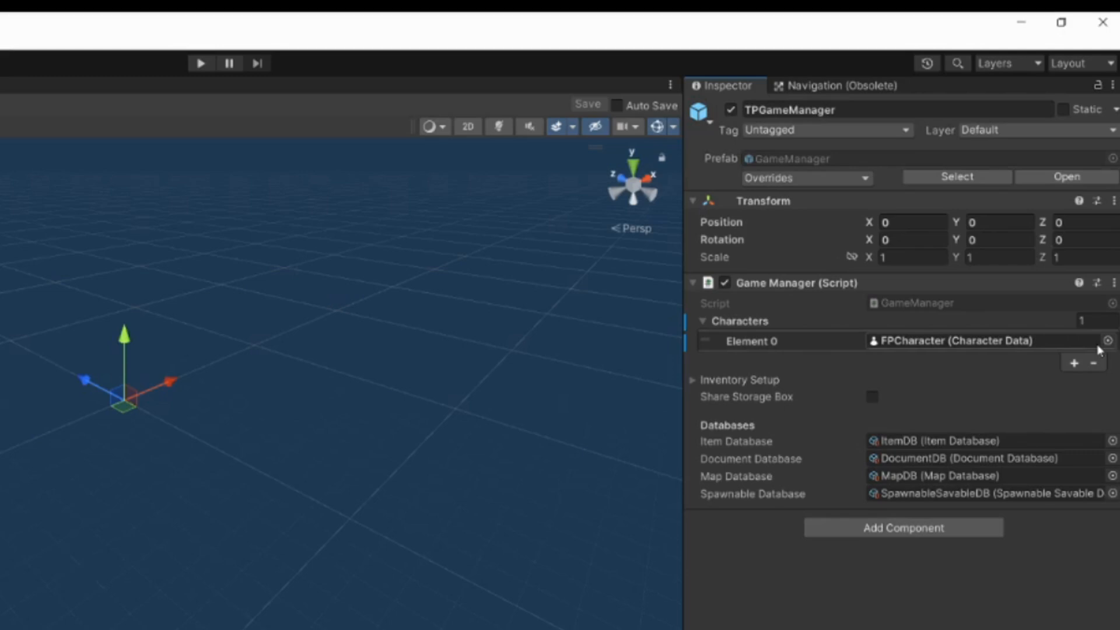
Replace the game manager's first character with MyTPCharacter, then save and leave the prefab.
{"action": "left_click", "coordinate": [1107, 342]}
{"action": "left_click", "coordinate": [650, 442]}
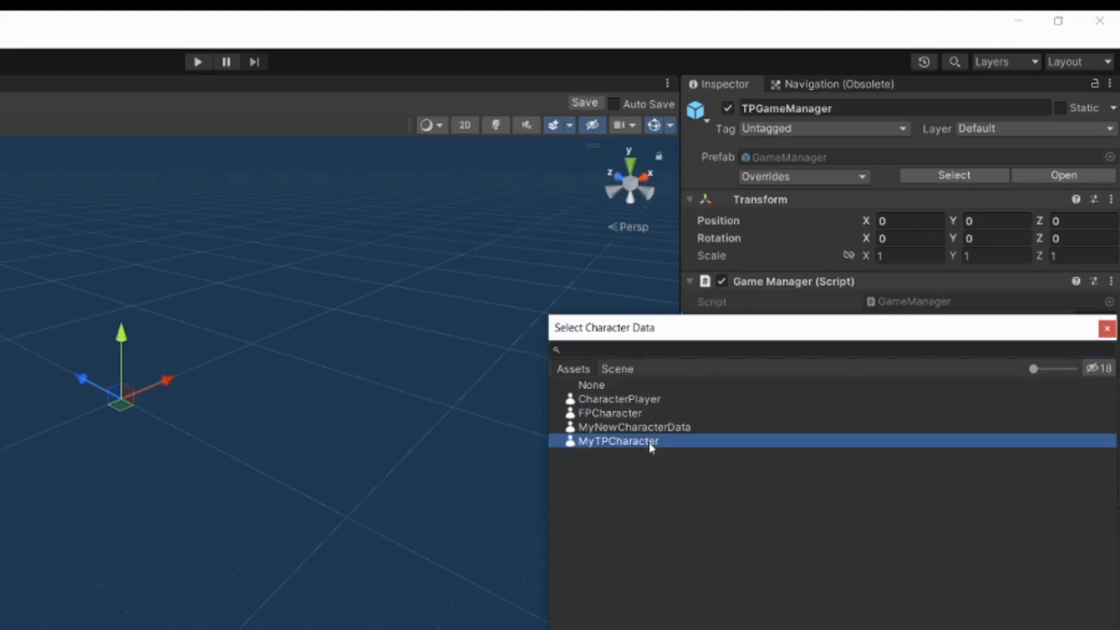
{"action": "double_click", "coordinate": [690, 443]}
{"action": "left_click", "coordinate": [5, 91]}
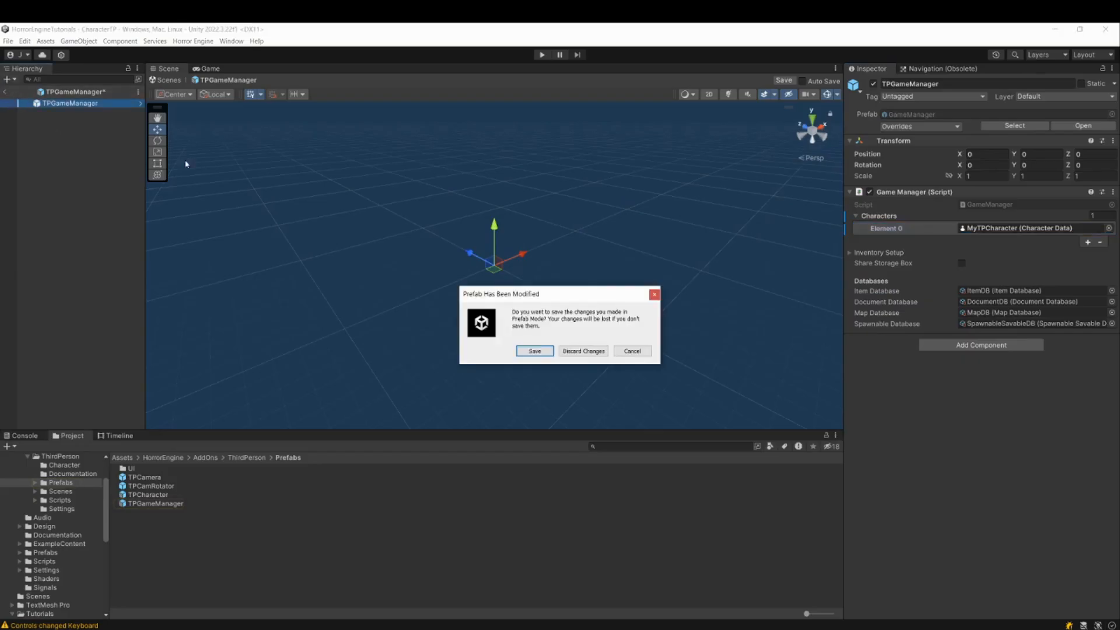
{"action": "left_click", "coordinate": [532, 351]}
Play the scene to check how the custom character appears in the game.
{"action": "left_click", "coordinate": [541, 55]}
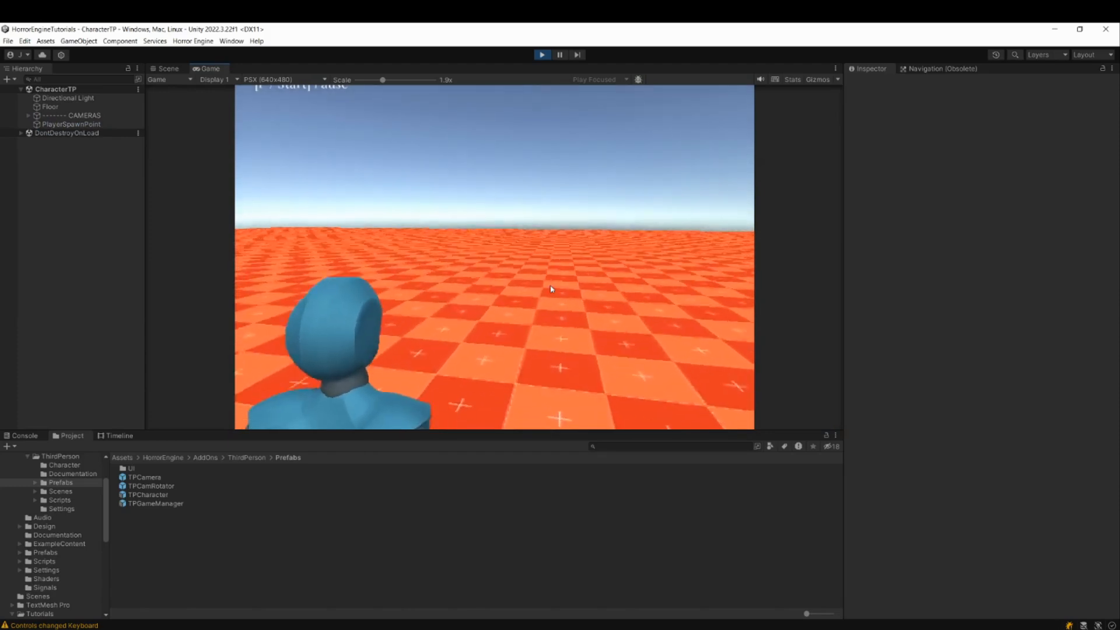
{"action": "left_click", "coordinate": [554, 288]}
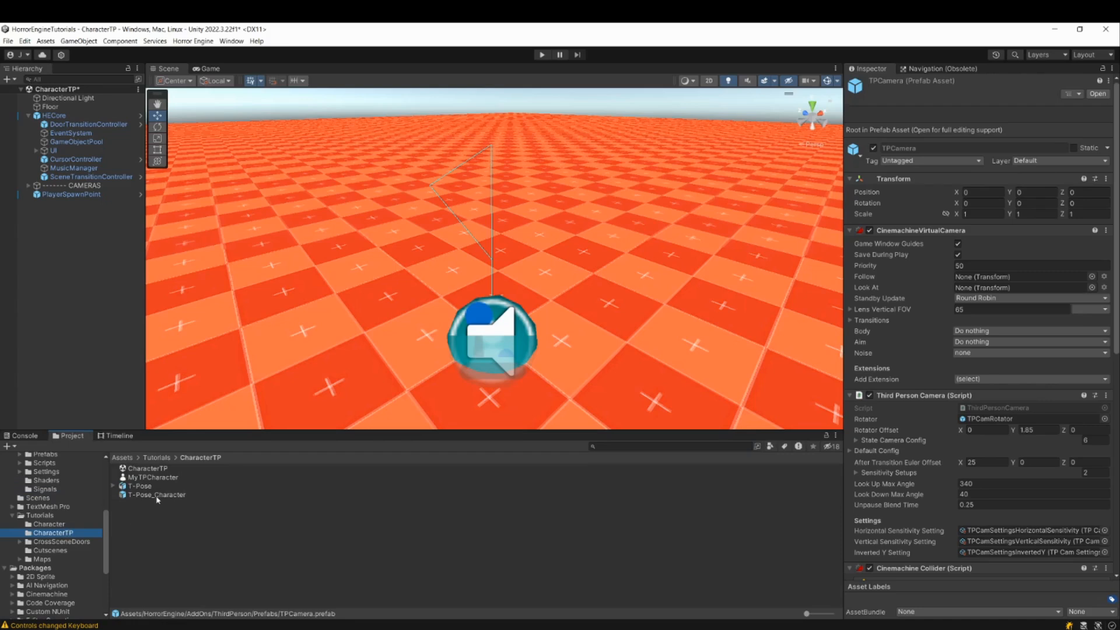
Place the T-Pose_Character prefab and the original TPCharacter prefab side by side in the scene for a size comparison.
{"action": "left_click_drag", "start_coordinate": [158, 500], "coordinate": [645, 288]}
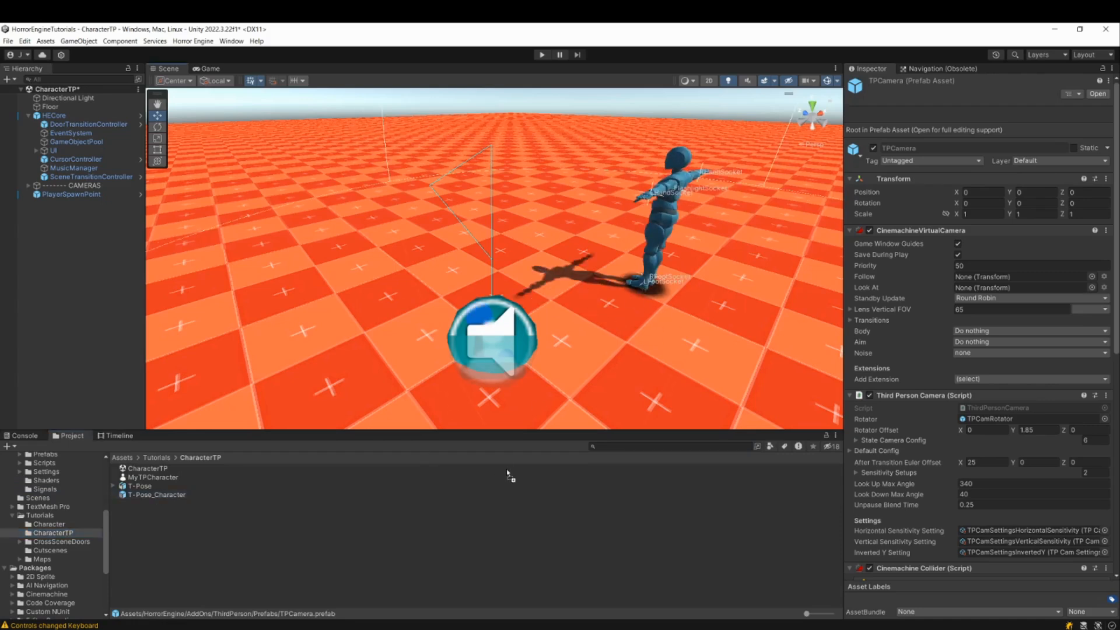
{"action": "type", "text": "tpchara"}
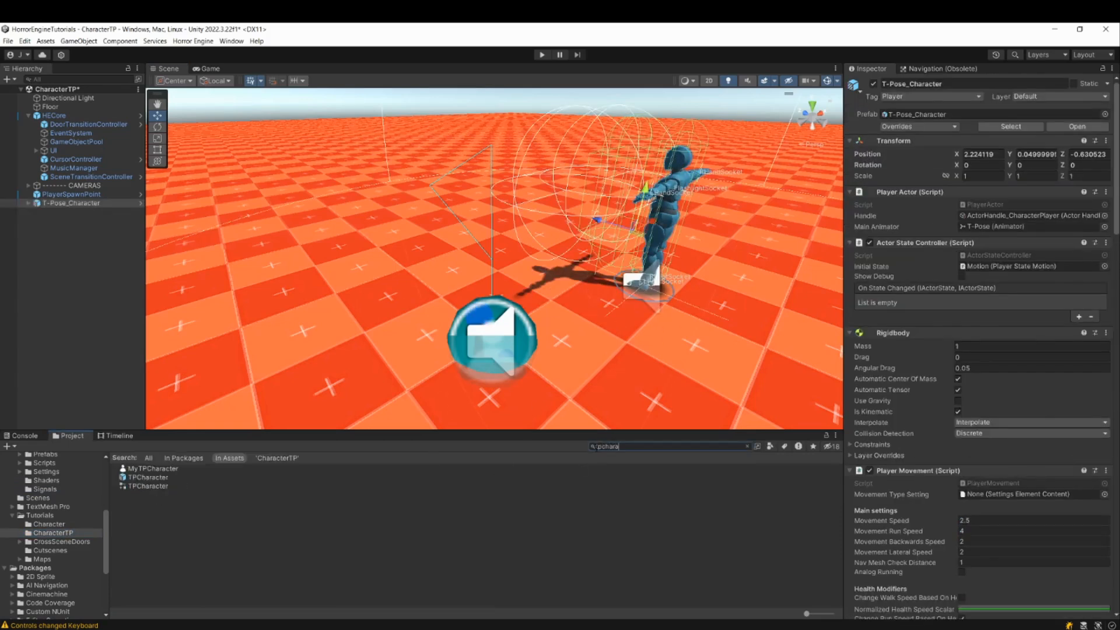
{"action": "left_click_drag", "start_coordinate": [146, 475], "coordinate": [601, 321]}
{"action": "right_click_drag", "start_coordinate": [602, 320], "coordinate": [575, 272]}
{"action": "key", "text": "s"}
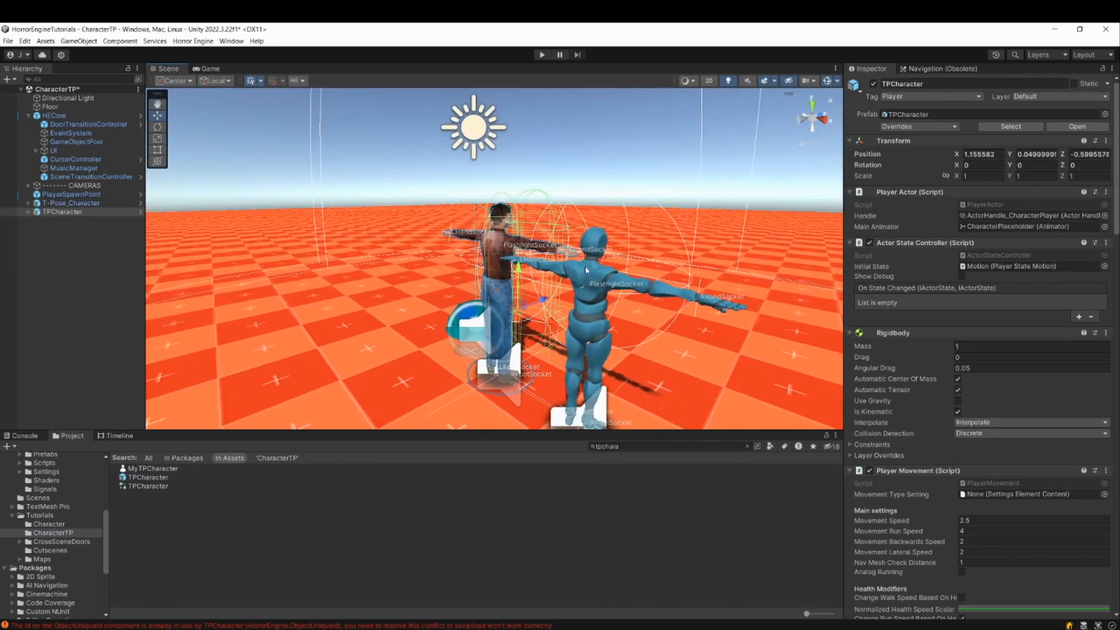
Scale the T-Pose model inside T-Pose_Character up to about 1.085 to match the reference character's size.
{"action": "left_click", "coordinate": [582, 291]}
{"action": "left_click", "coordinate": [28, 203]}
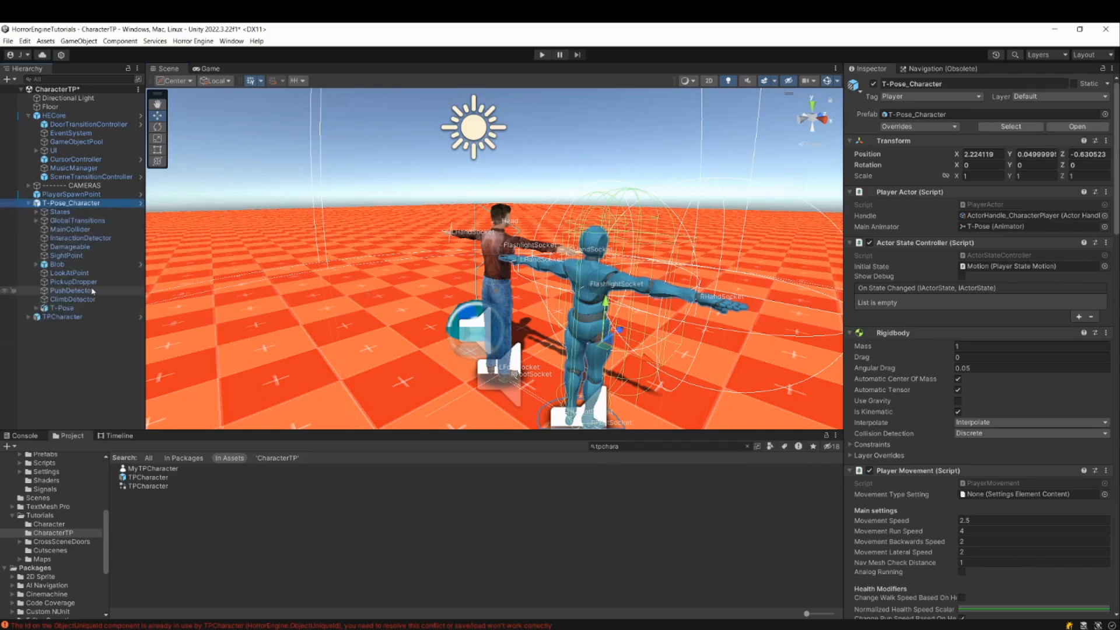
{"action": "left_click", "coordinate": [594, 338]}
{"action": "left_click_drag", "start_coordinate": [594, 338], "coordinate": [596, 338]}
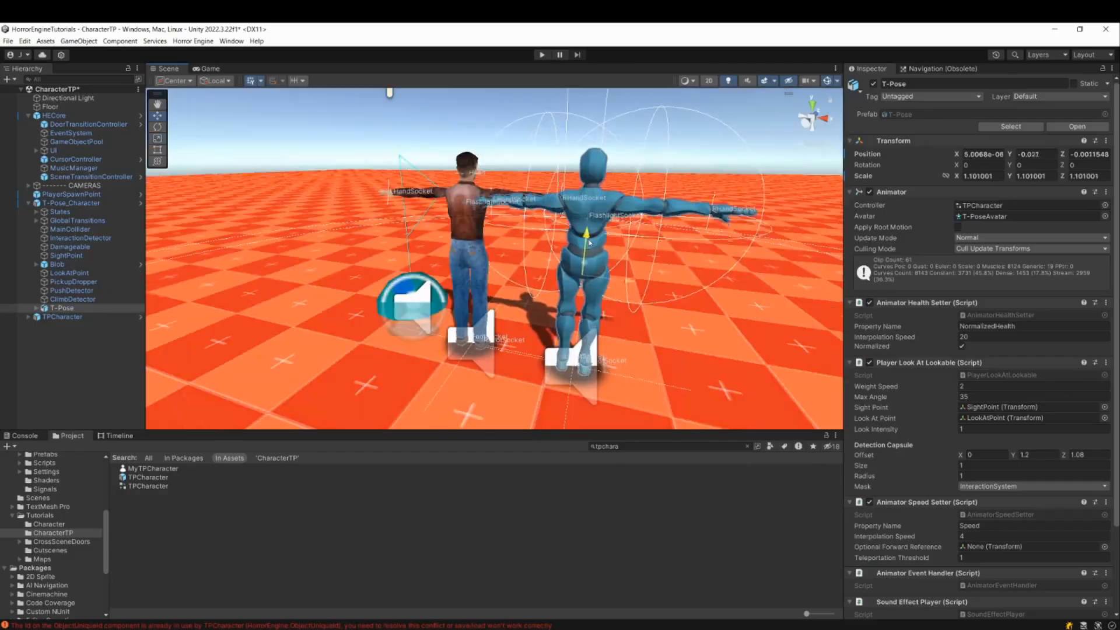
Set the T-Pose model's scale to 1.085 on all three axes and apply the scale to the T-Pose_Character prefab.
{"action": "left_click_drag", "start_coordinate": [982, 176], "coordinate": [947, 177]}
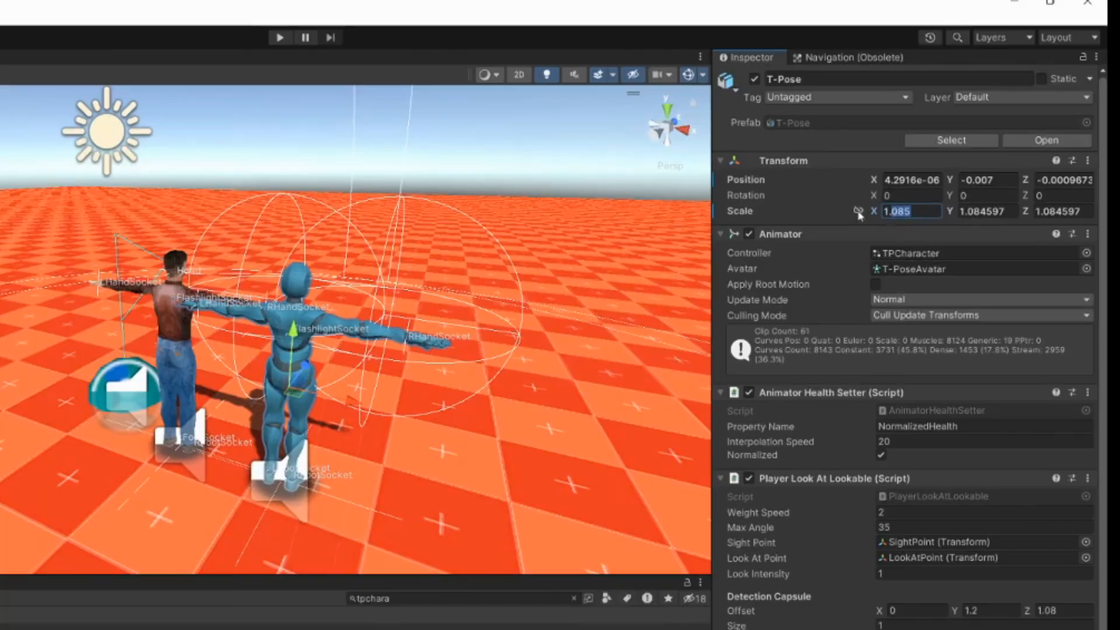
{"action": "key", "text": "ctrl+c"}
{"action": "left_click", "coordinate": [1036, 176]}
{"action": "key", "text": "ctrl+v"}
{"action": "left_click", "coordinate": [1065, 211]}
{"action": "key", "text": "ctrl+v"}
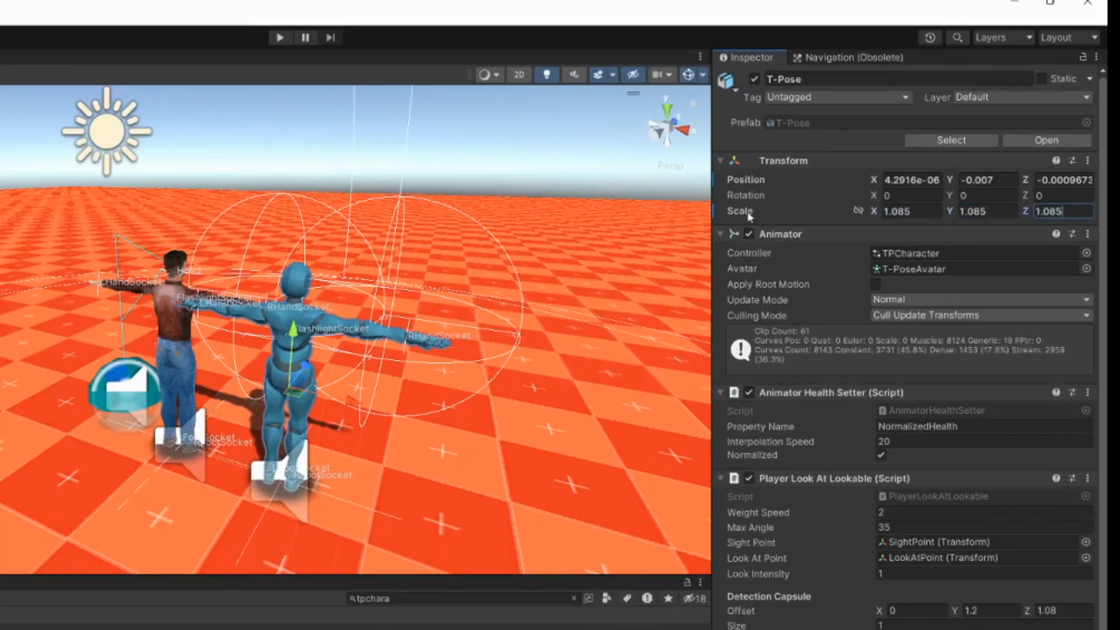
{"action": "right_click", "coordinate": [743, 211]}
{"action": "left_click", "coordinate": [799, 252]}
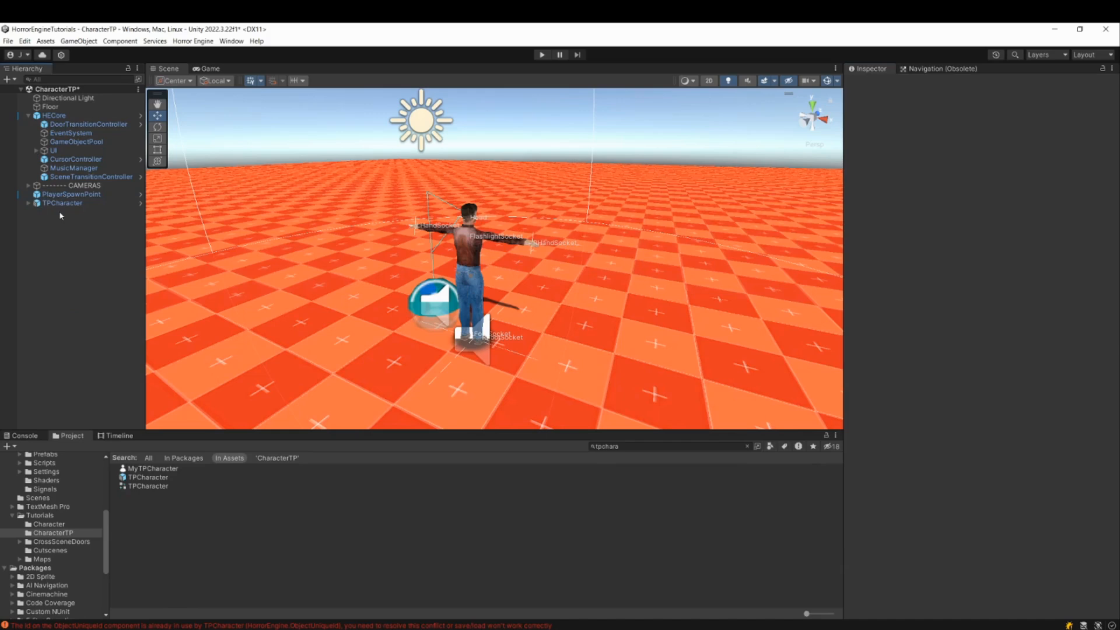
Delete the reference TPCharacter from the scene and play the scene with the resized character.
{"action": "left_click", "coordinate": [73, 204]}
{"action": "key", "text": "Delete"}
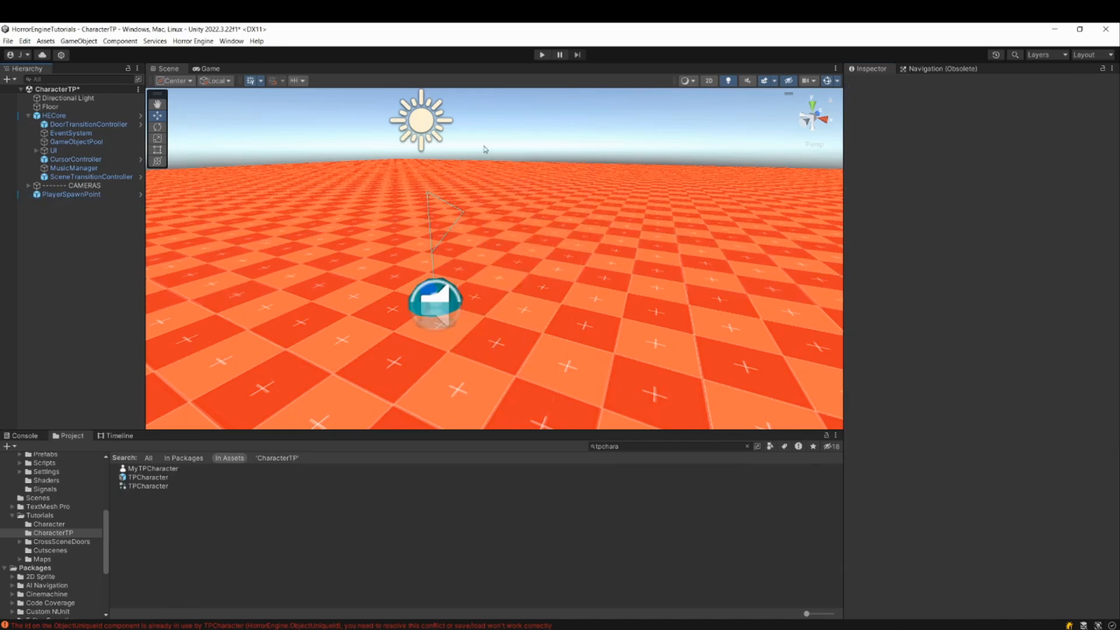
{"action": "left_click", "coordinate": [549, 54]}
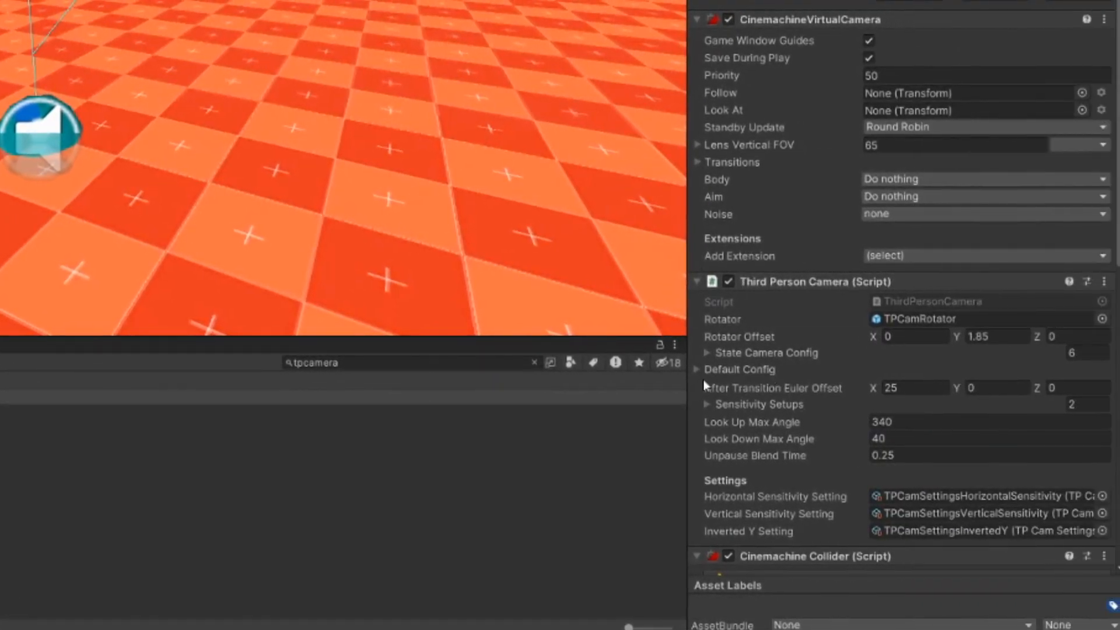
Set the Z value of TPCamera's default Shoulder Offset to -0.5 and test the view in play mode.
{"action": "left_click", "coordinate": [705, 371]}
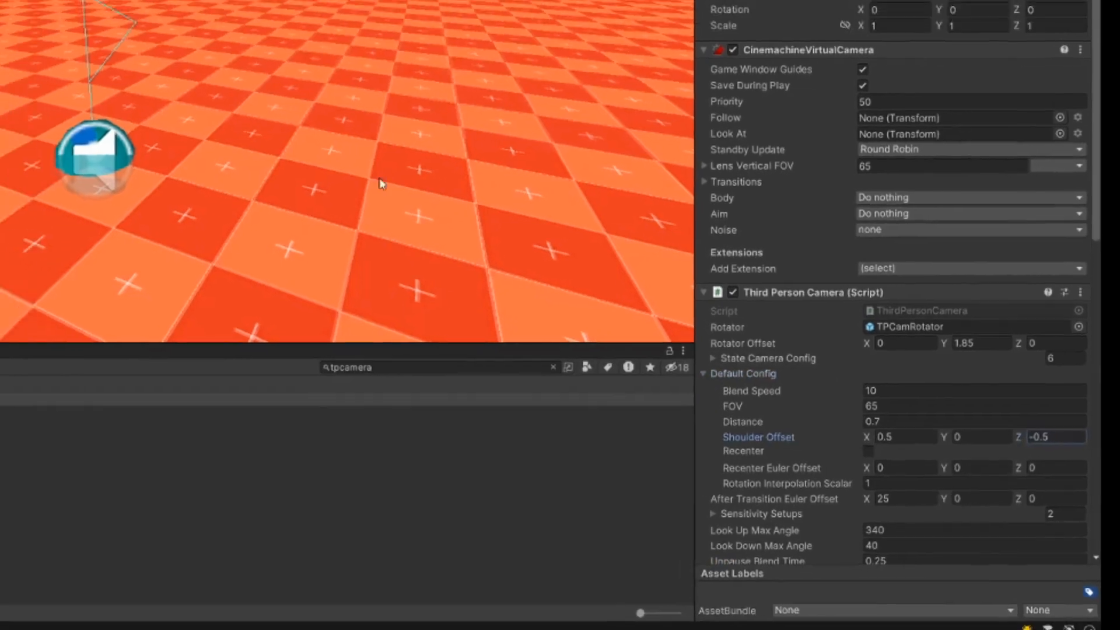
{"action": "left_click", "coordinate": [490, 8]}
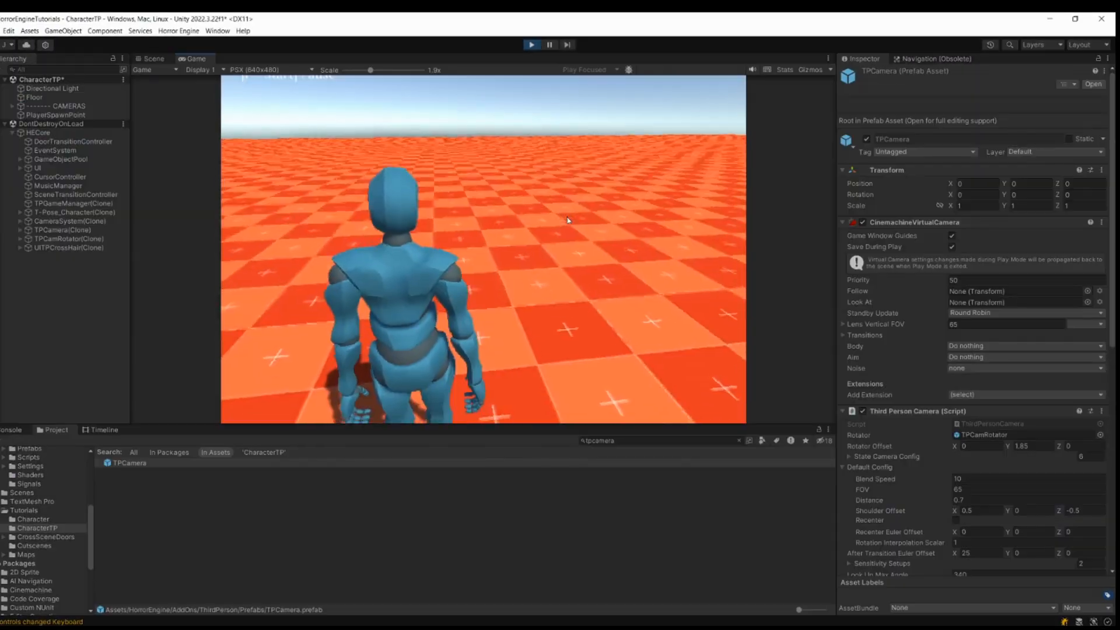
{"action": "left_click", "coordinate": [568, 220]}
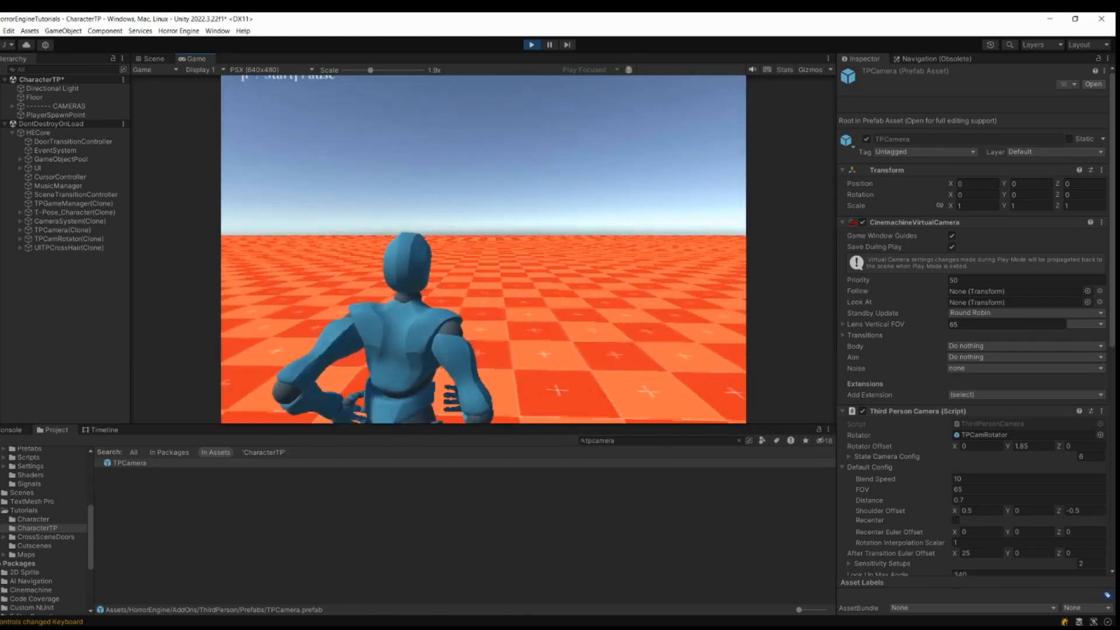
Check the assault rifle in the in-game inventory, return to the game and pause it.
{"action": "key", "text": "Tab"}
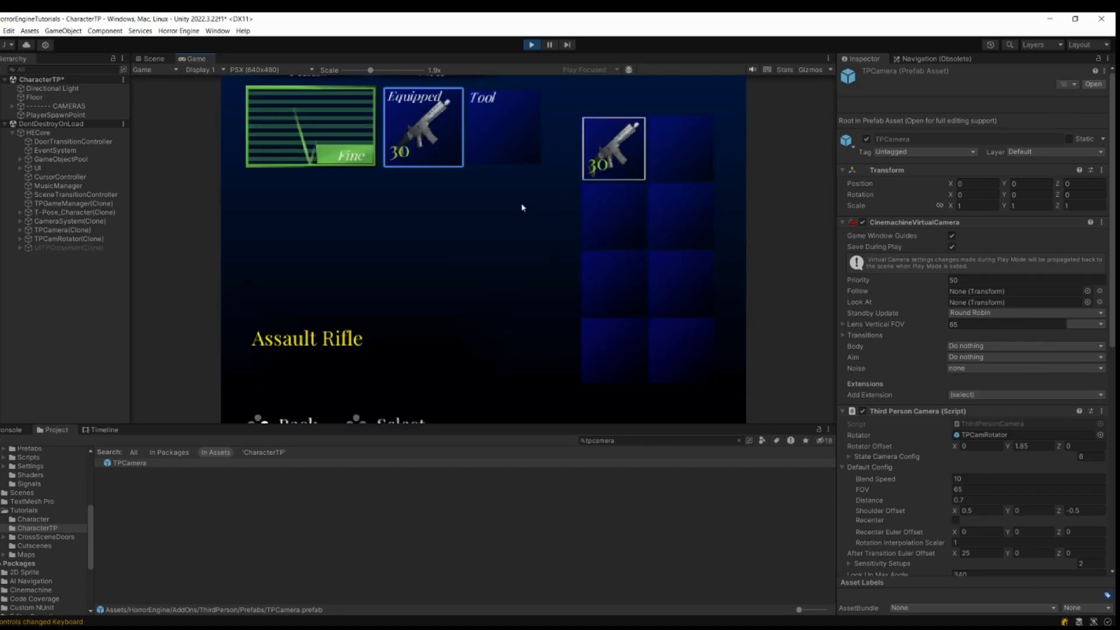
{"action": "key", "text": "Tab"}
{"action": "key", "text": "Escape"}
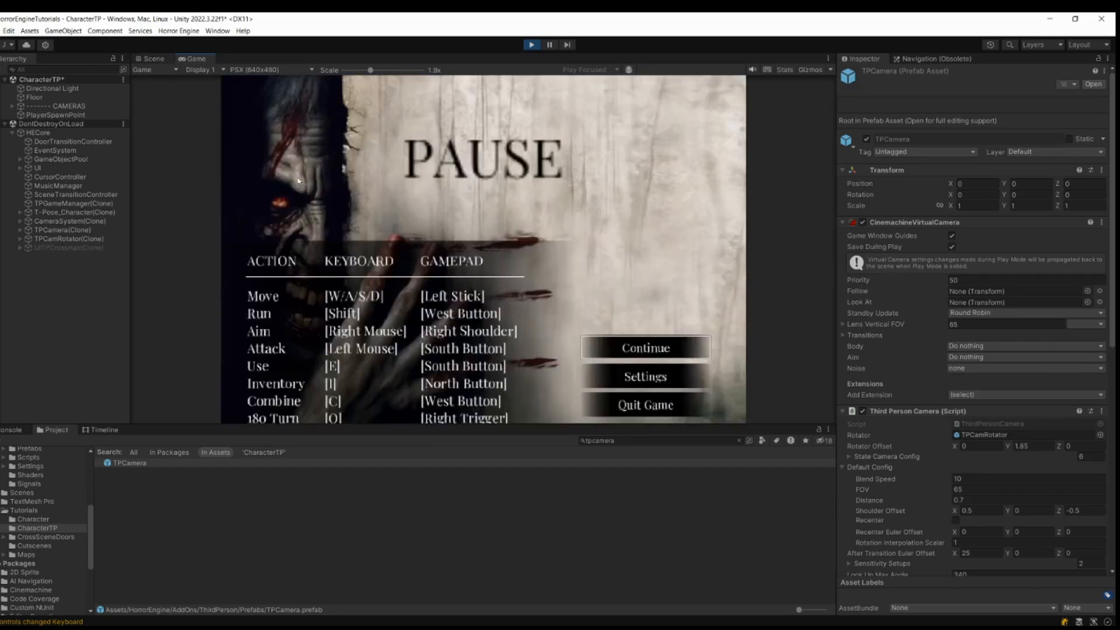
Inspect the paused character's hands and hand sockets up close in the Scene view.
{"action": "left_click", "coordinate": [154, 59]}
{"action": "key", "text": "w"}
{"action": "right_click_drag", "start_coordinate": [415, 221], "coordinate": [643, 220]}
{"action": "key", "text": "s"}
{"action": "key", "text": "w"}
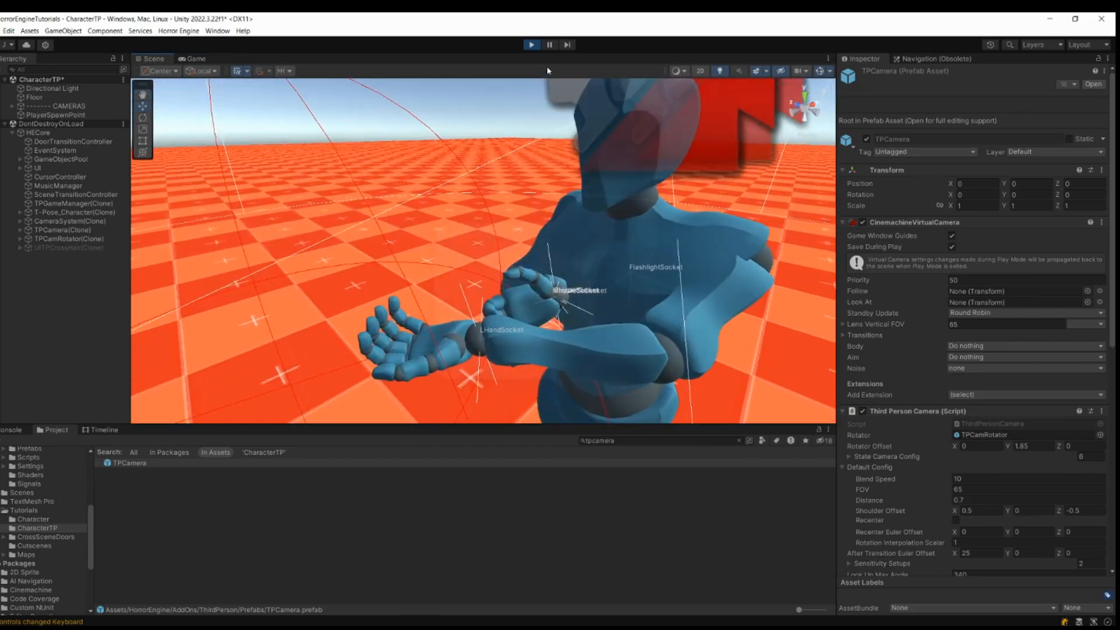